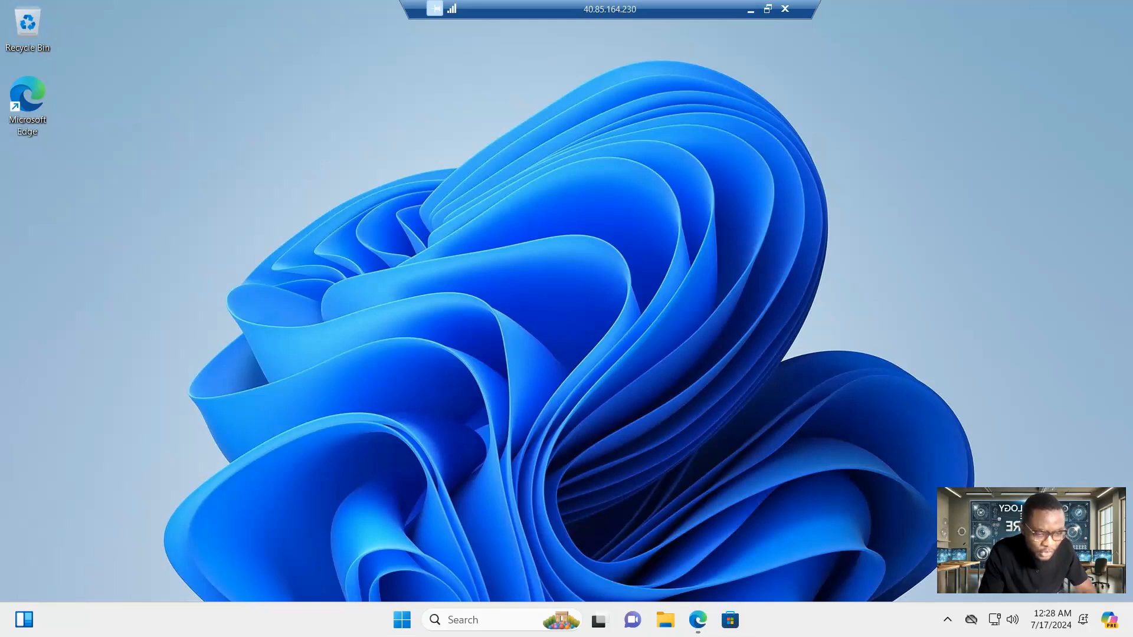
- Filter OpenLogic's OpenJDK downloads to Java 17, Windows, x86 64-bit, JDK
left_click(698, 621)
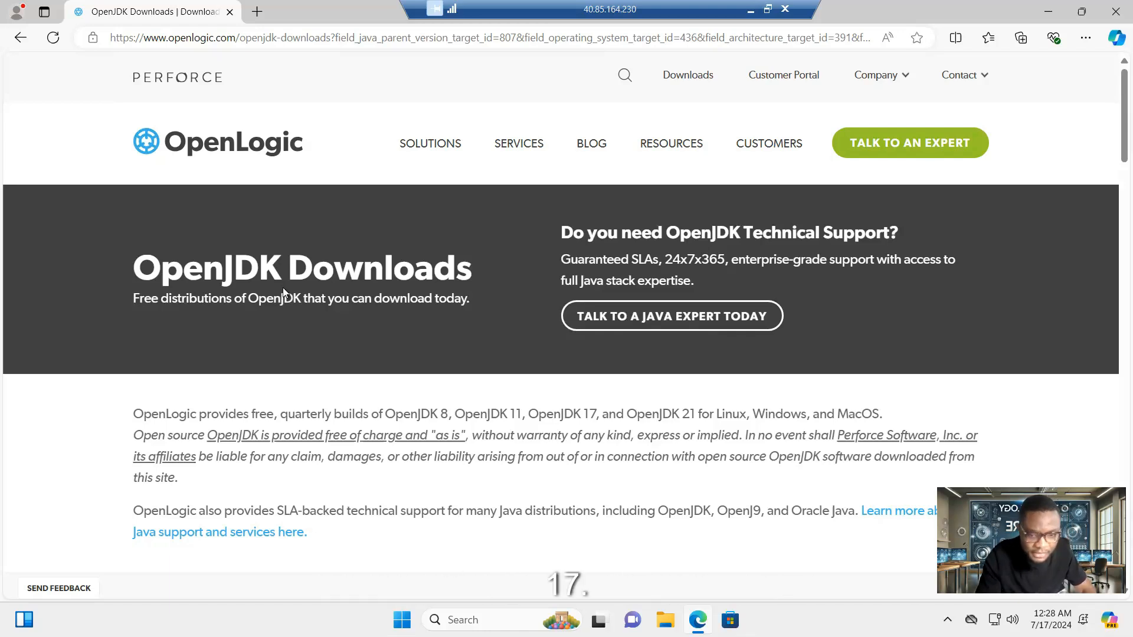
scroll(282, 289, "down", 2)
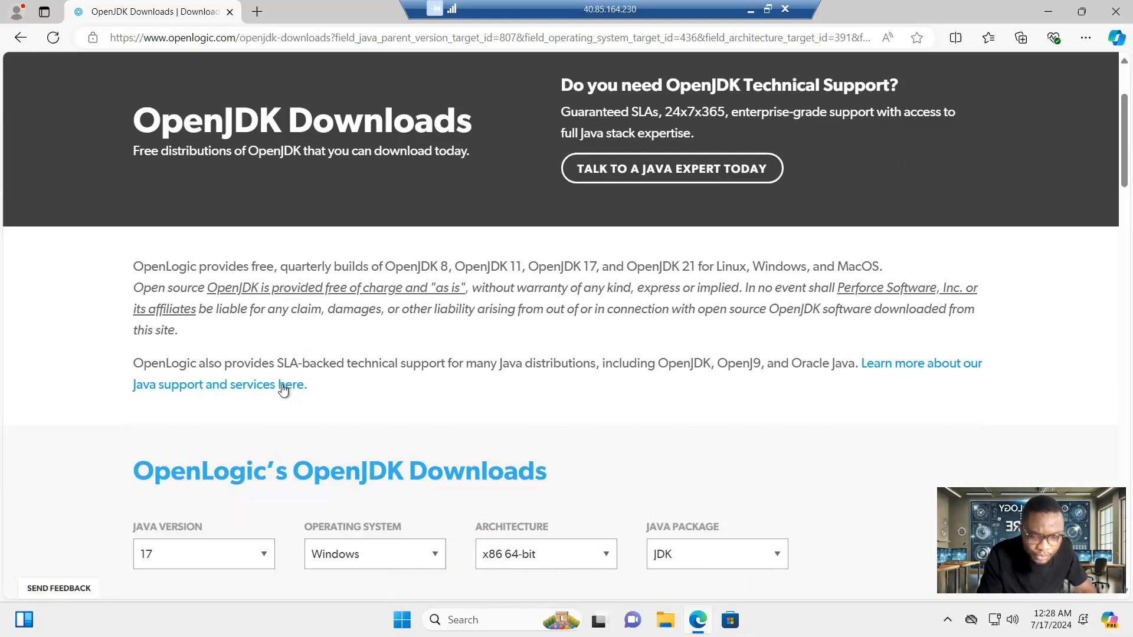
scroll(283, 389, "down", 2)
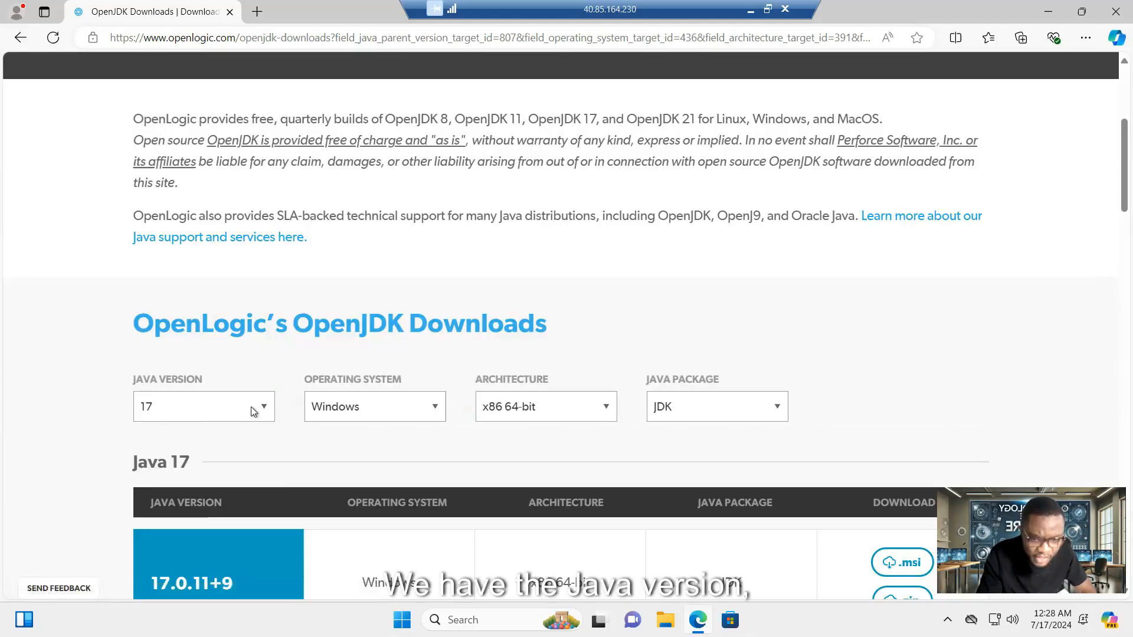
left_click(263, 406)
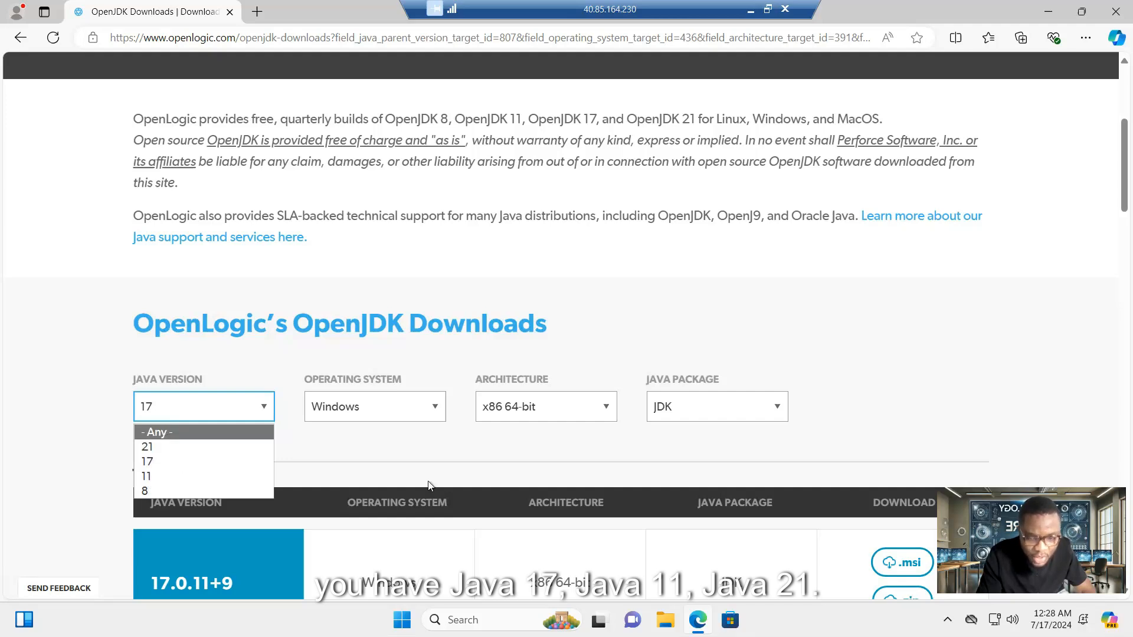
left_click(147, 462)
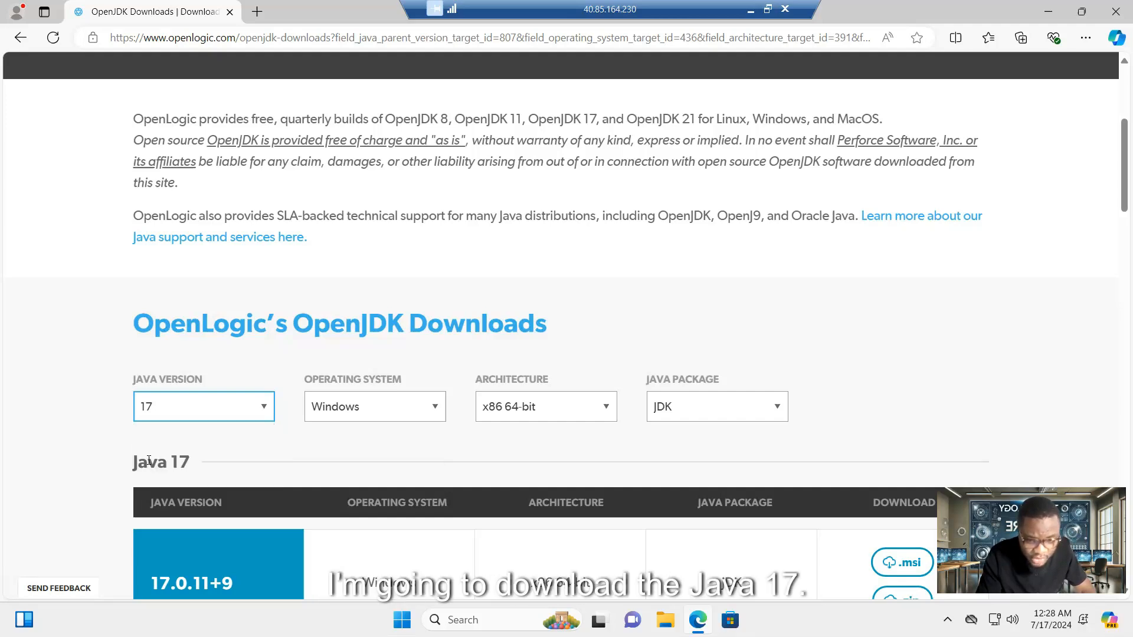
left_click(434, 405)
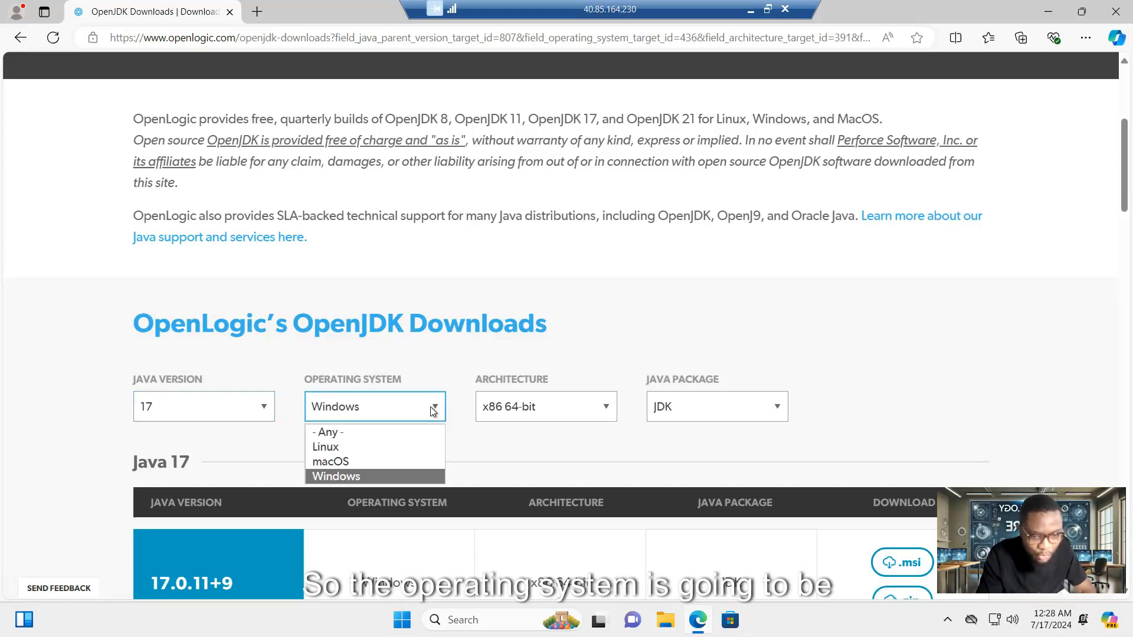
left_click(344, 477)
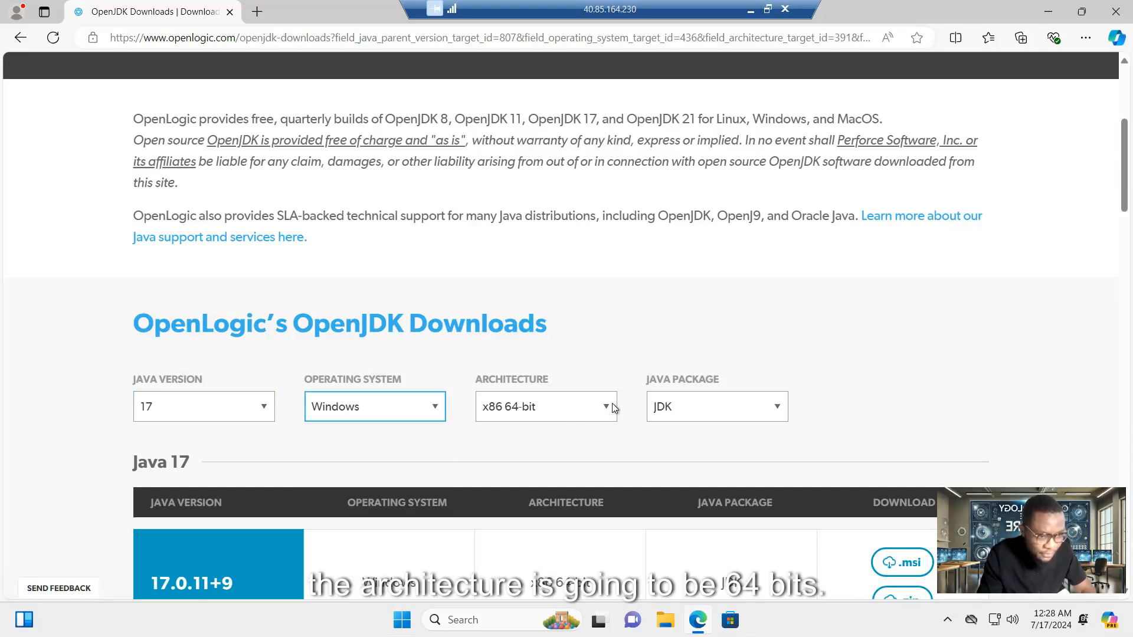
left_click(710, 412)
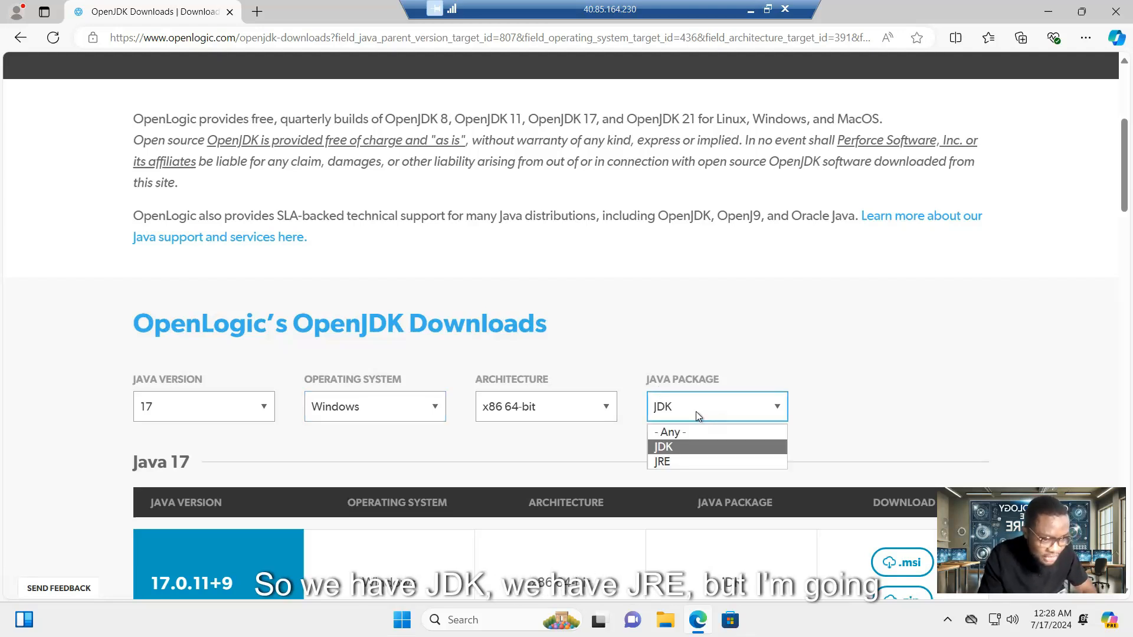
left_click(668, 446)
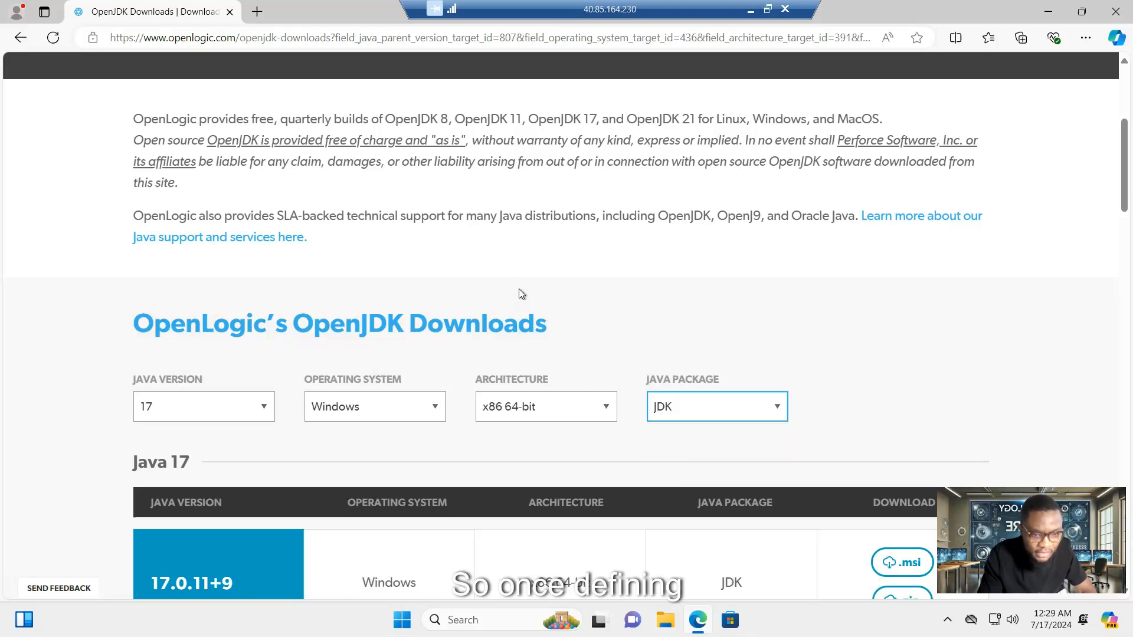
scroll(522, 293, "down", 2)
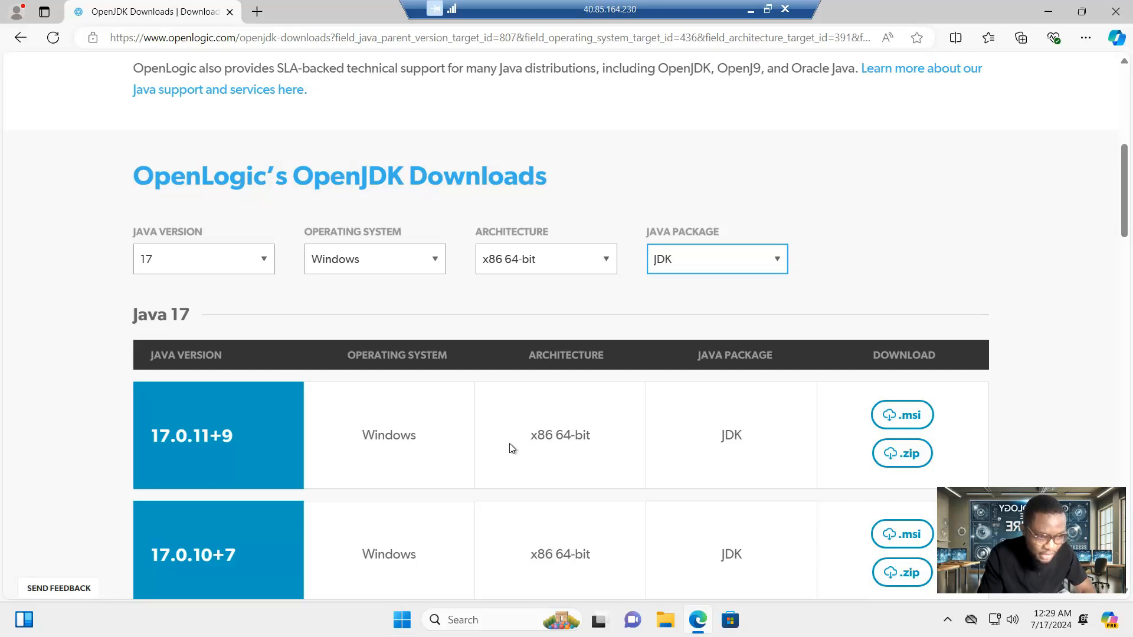
- Download the 17.0.11+9 Windows .msi installer and open it from Edge's downloads
left_click(902, 419)
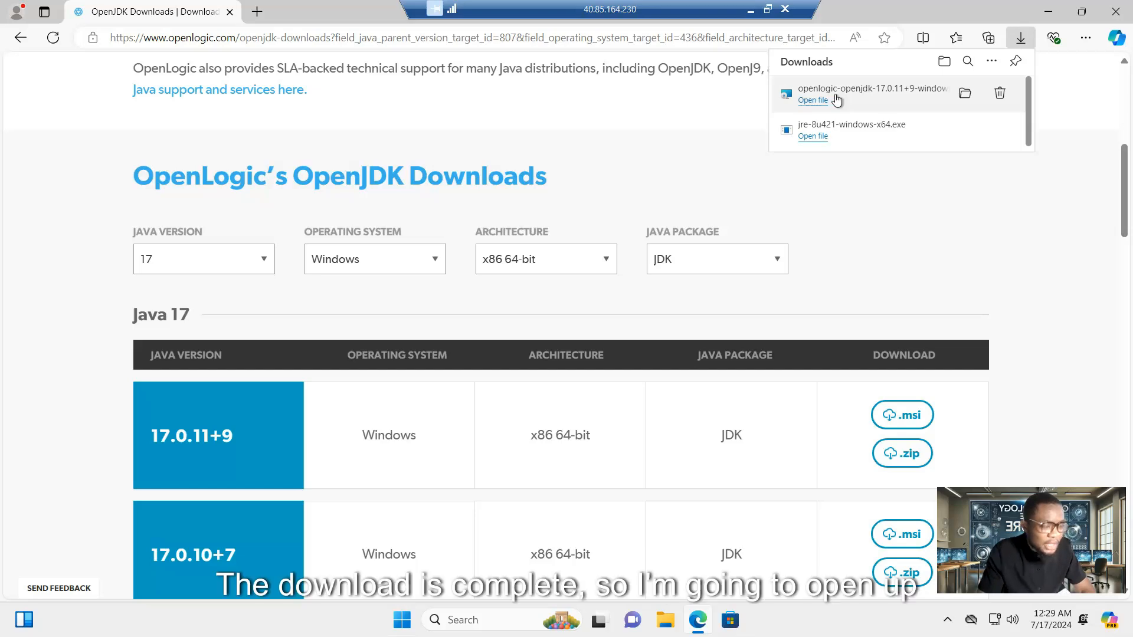
left_click(836, 96)
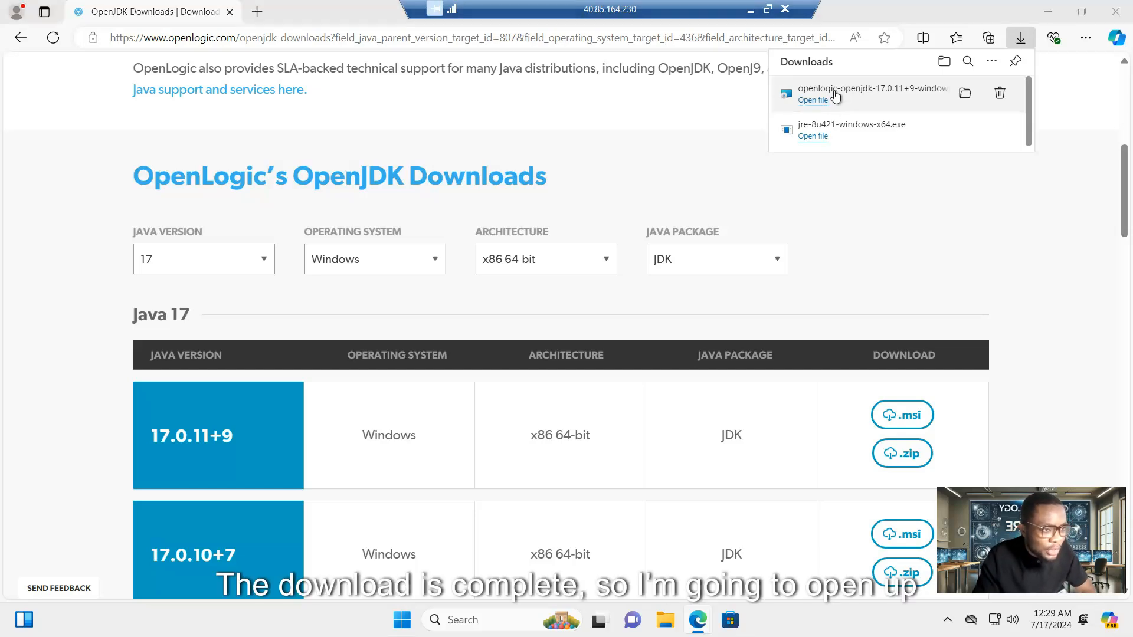
left_click(825, 105)
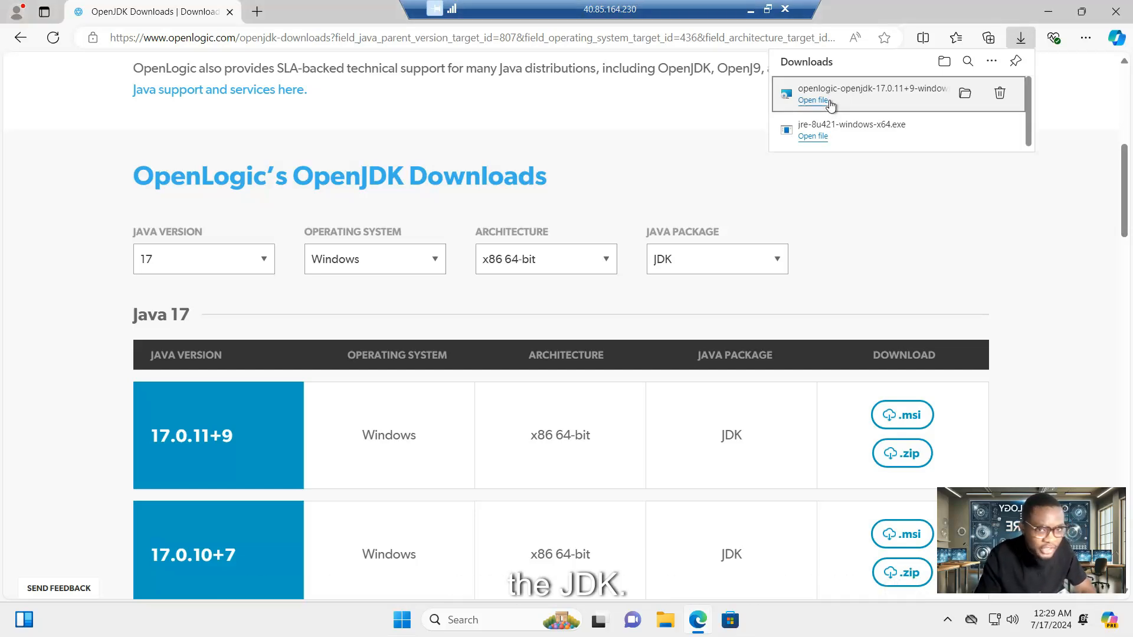
- Install OpenLogic OpenJDK 17.0.11+9 with the licence accepted and default options
left_click(643, 425)
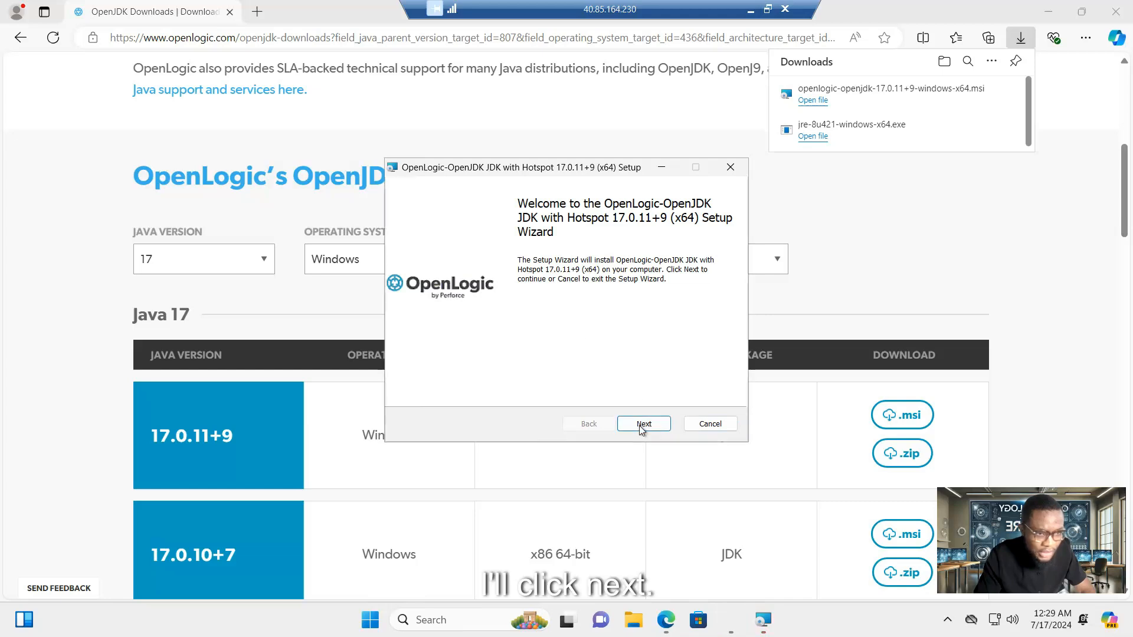
left_click(409, 389)
left_click(645, 425)
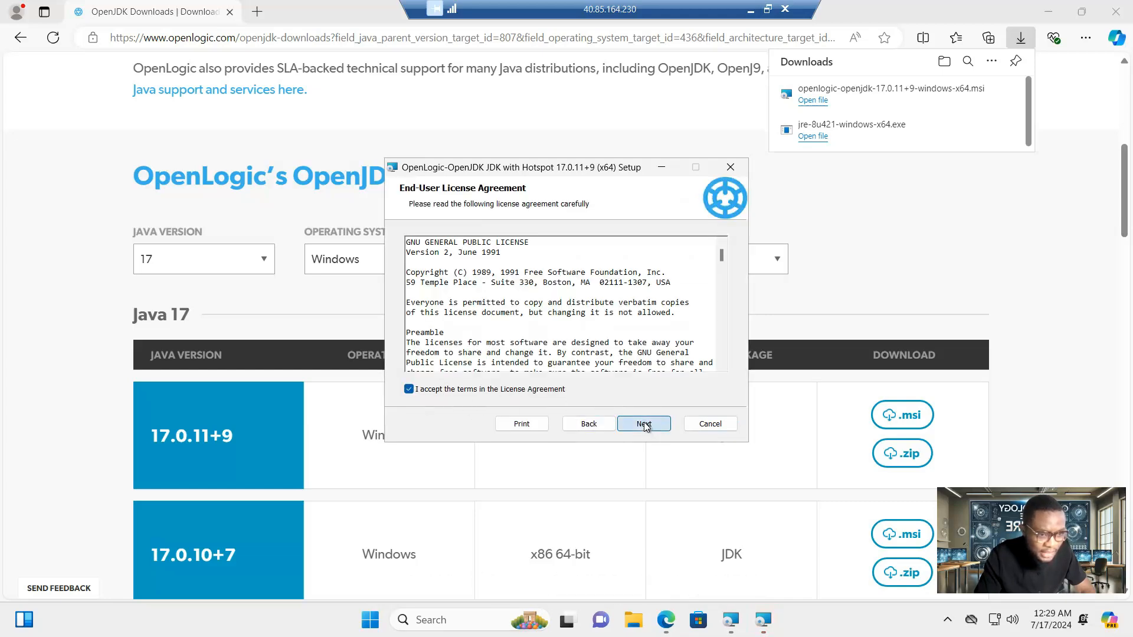
left_click(648, 428)
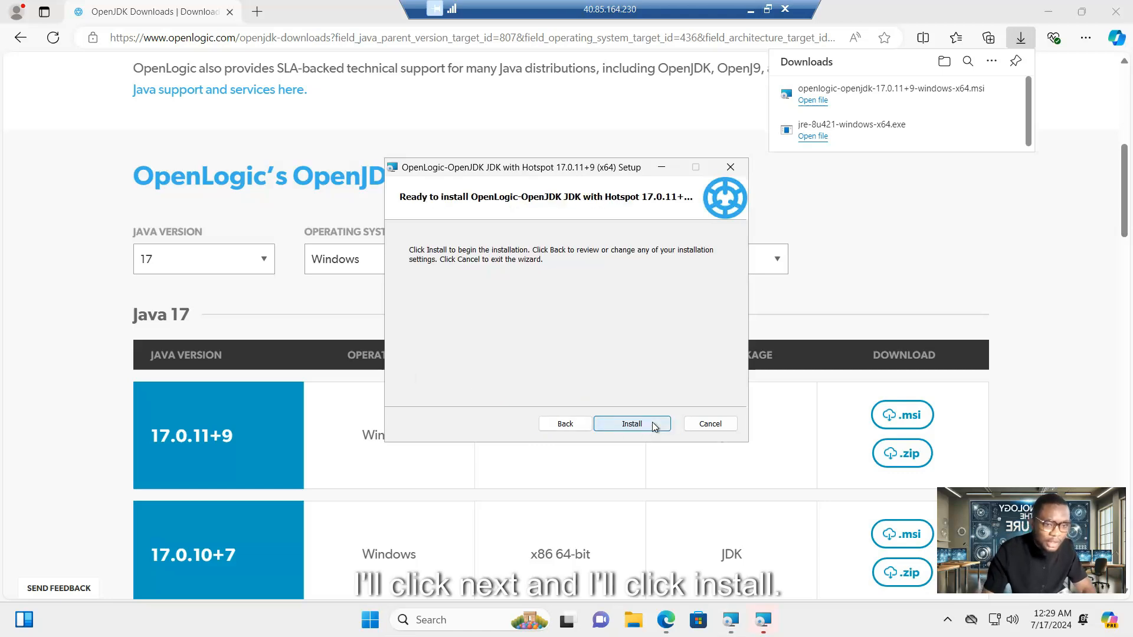
left_click(649, 428)
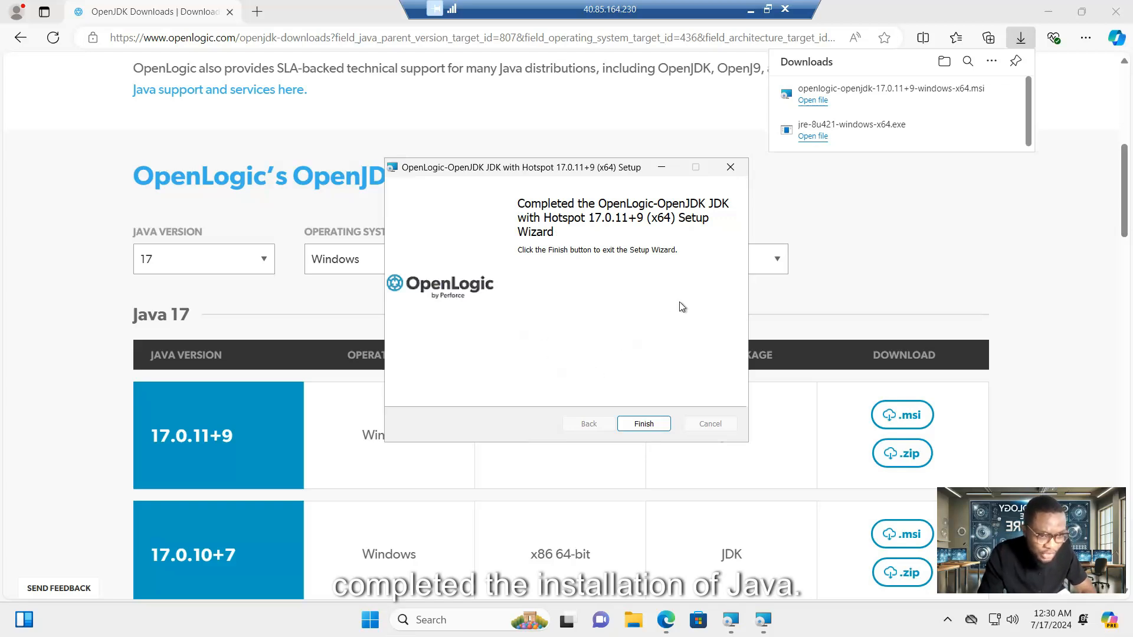
left_click(640, 424)
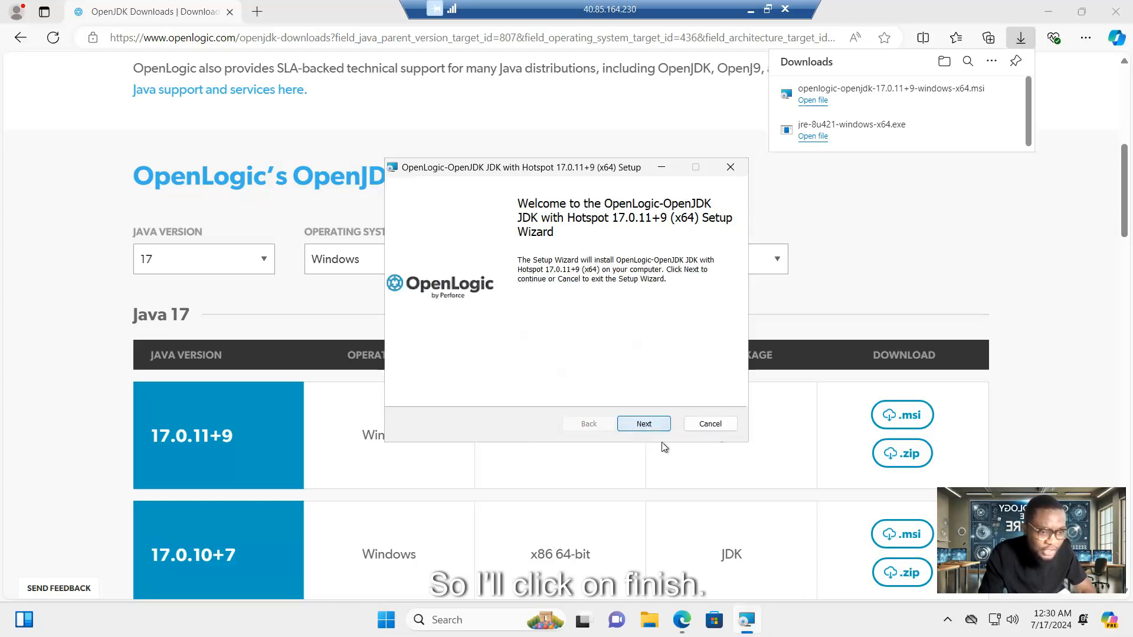
- Cancel and close the duplicate OpenJDK setup wizard
left_click(640, 424)
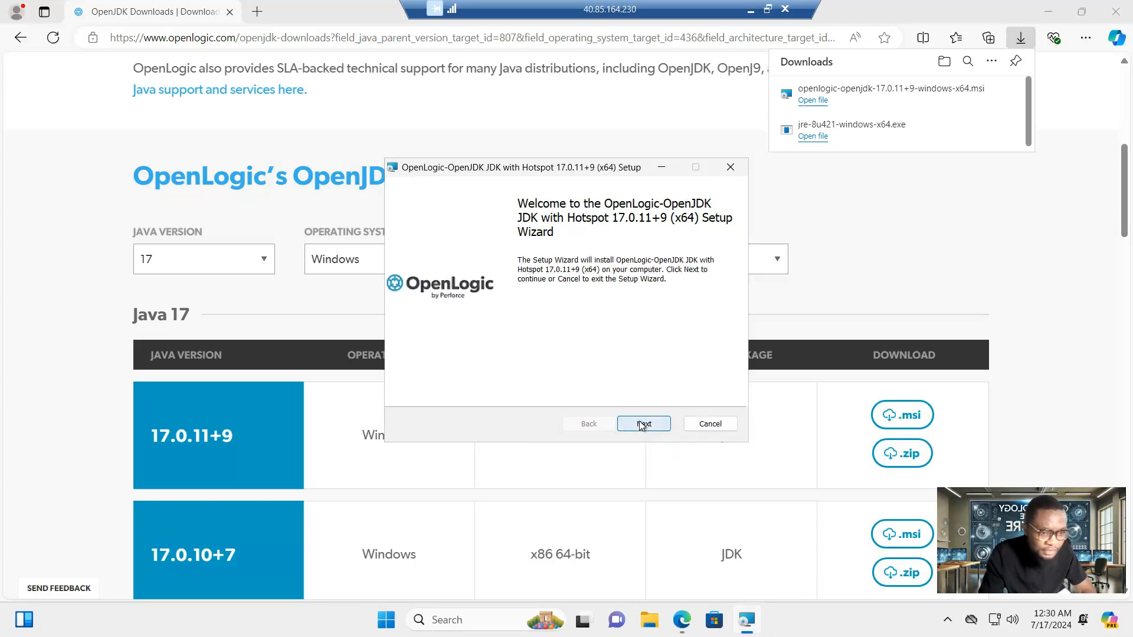
left_click(713, 168)
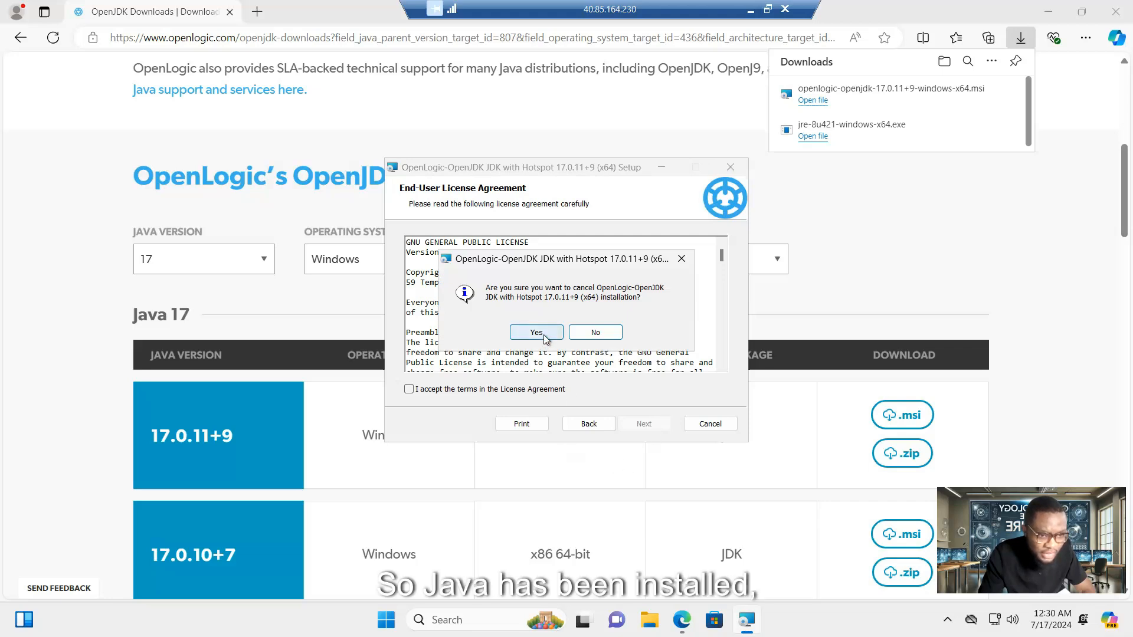
left_click(536, 332)
left_click(644, 424)
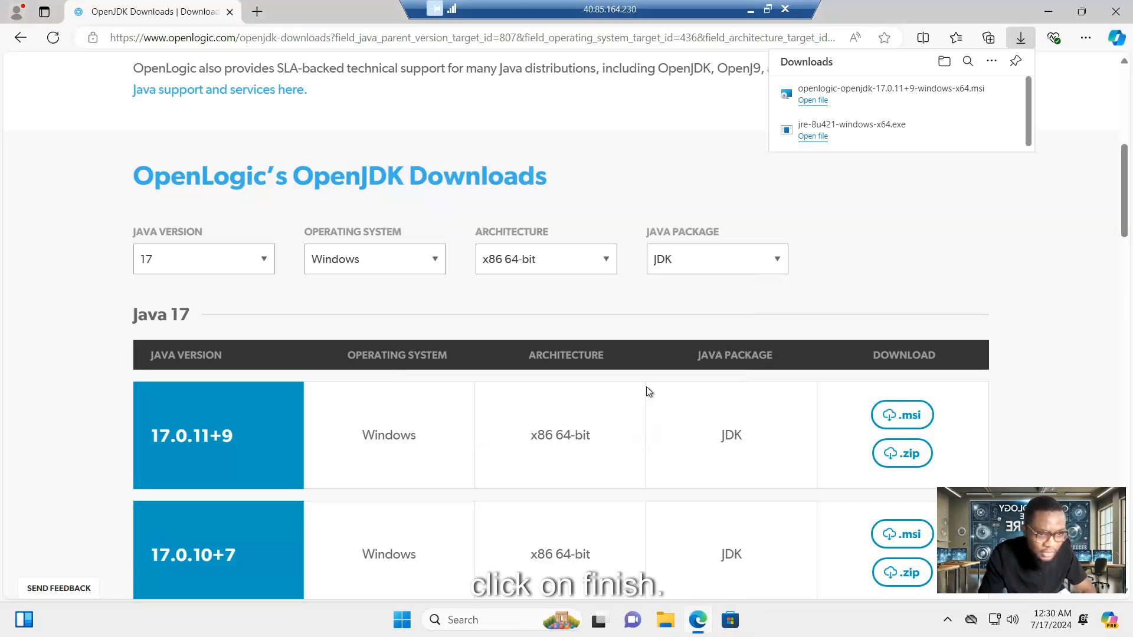
left_click(667, 624)
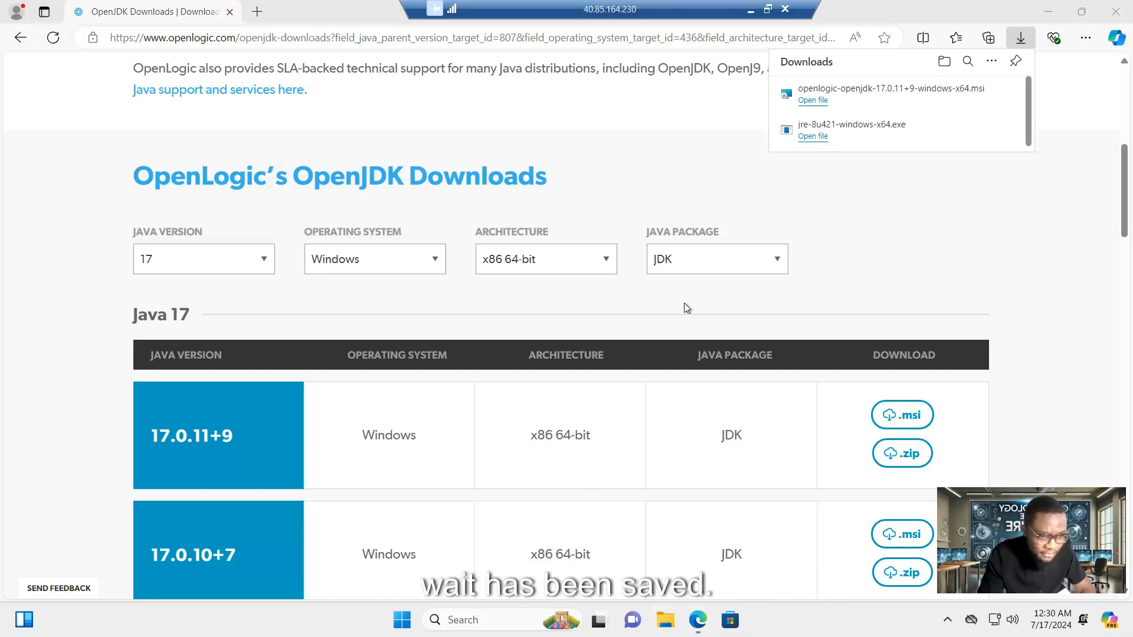
- Verify the JDK in C:\Program Files\OpenLogic\jdk-17.0.11.9-hotspot, then return to Edge
left_click(667, 619)
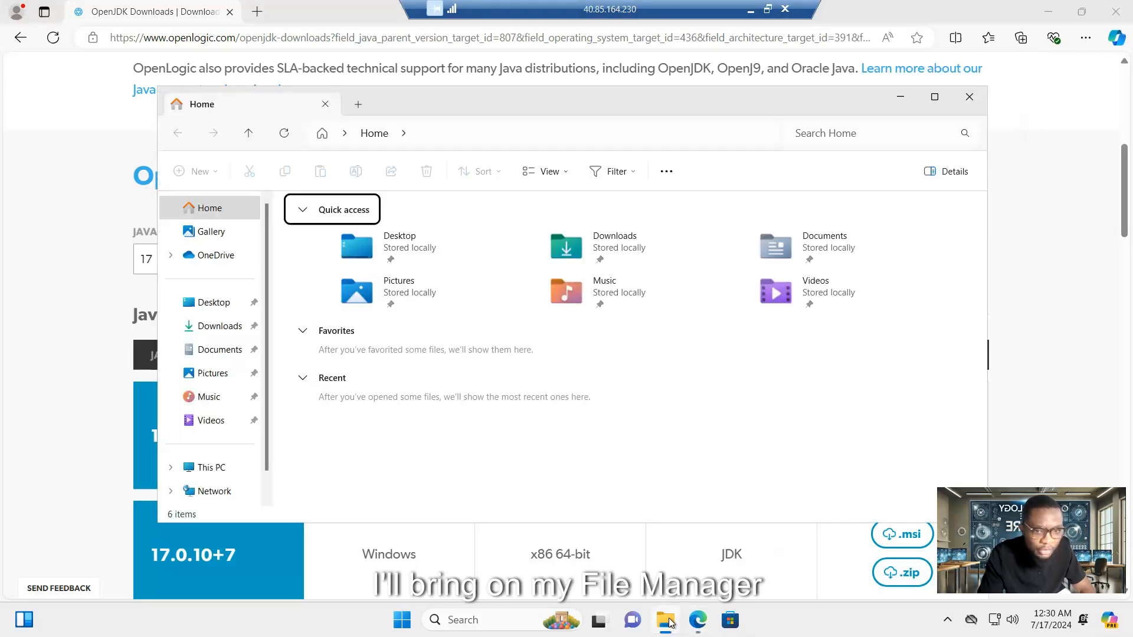
left_click(934, 96)
left_click(59, 382)
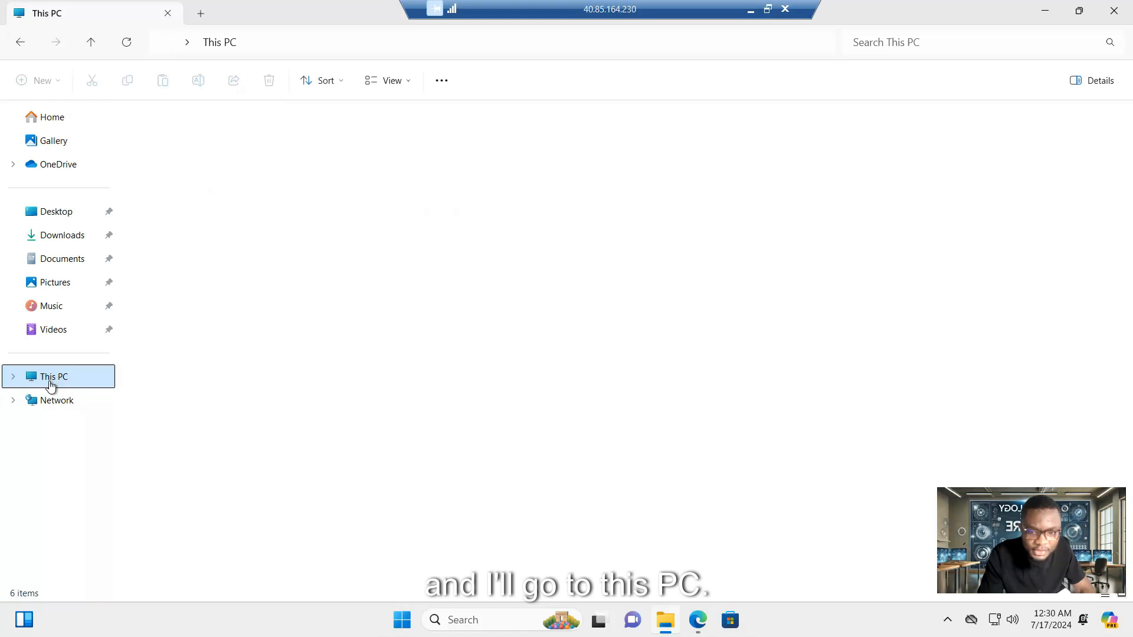
double_click(228, 140)
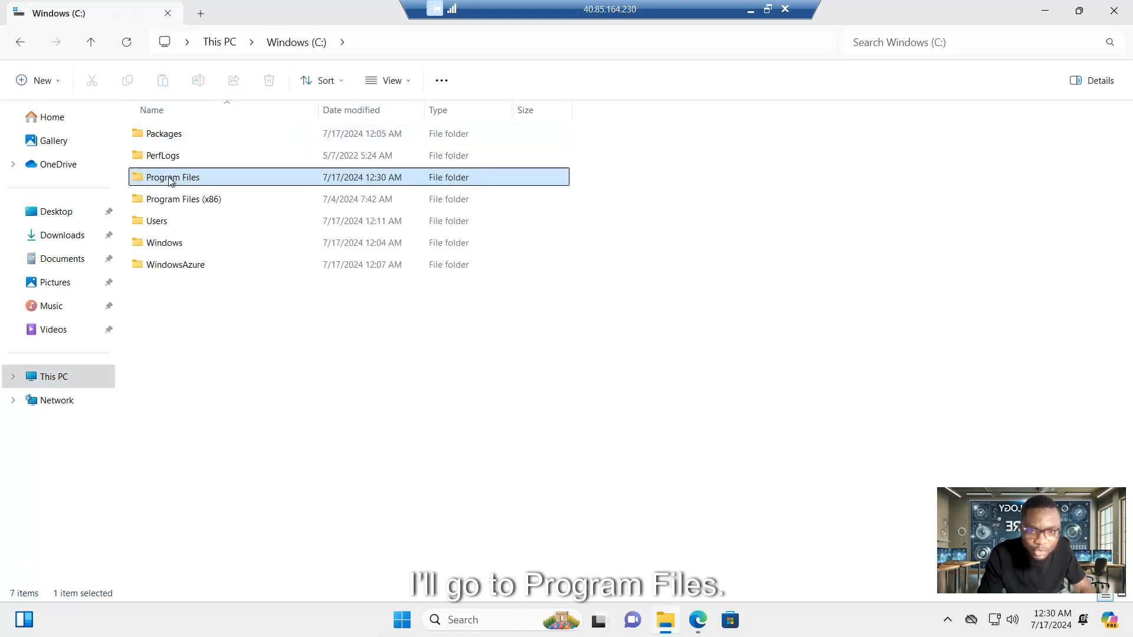
double_click(172, 179)
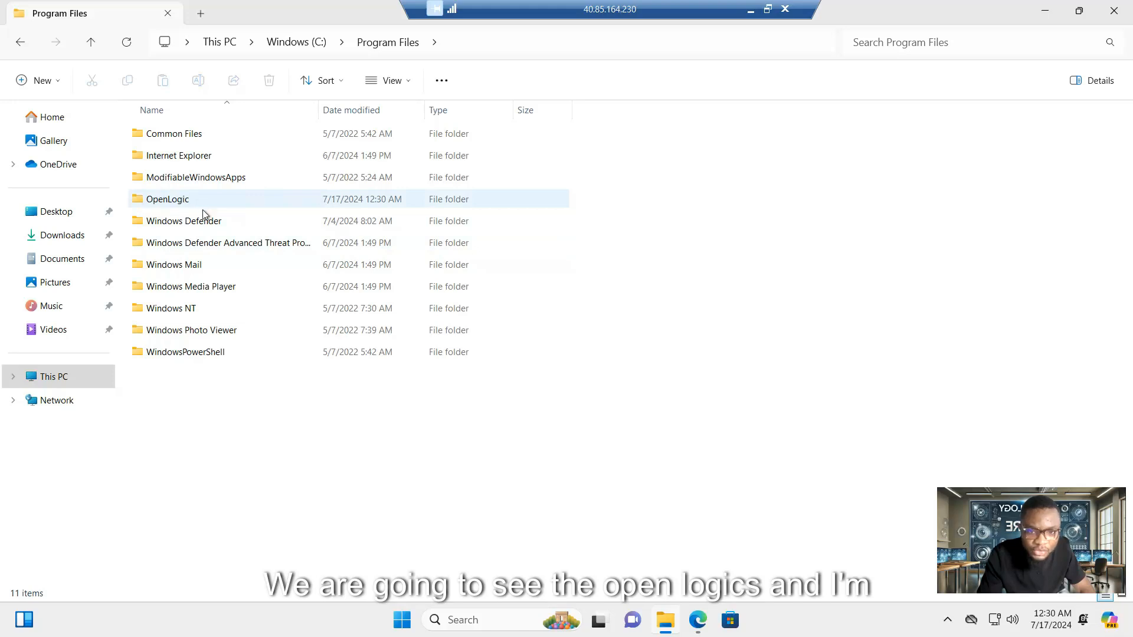
double_click(166, 201)
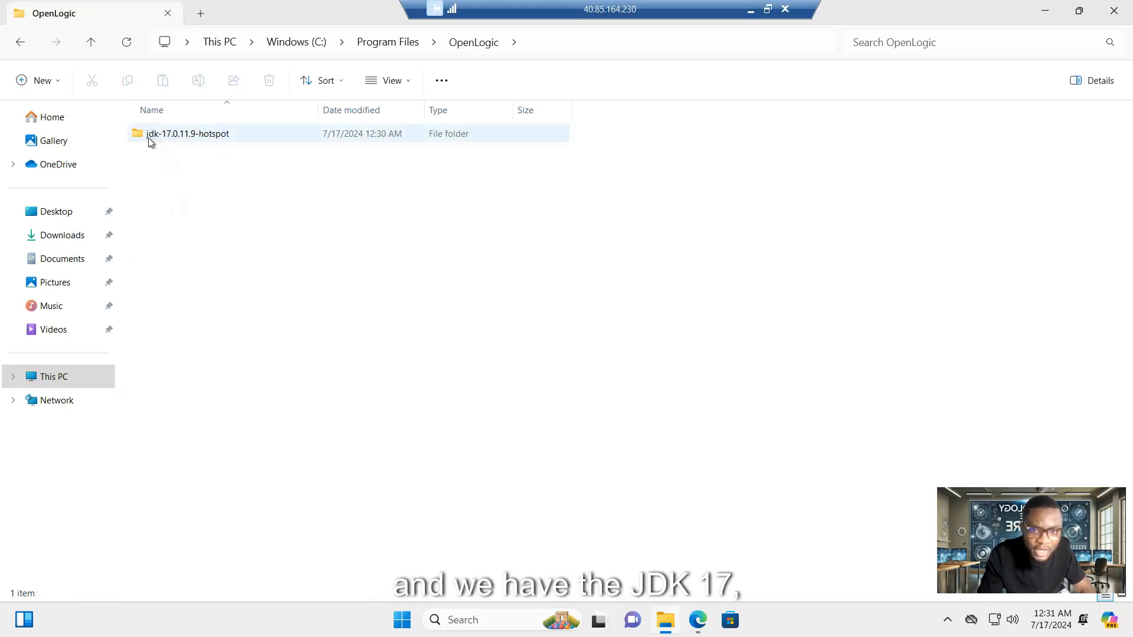
double_click(175, 140)
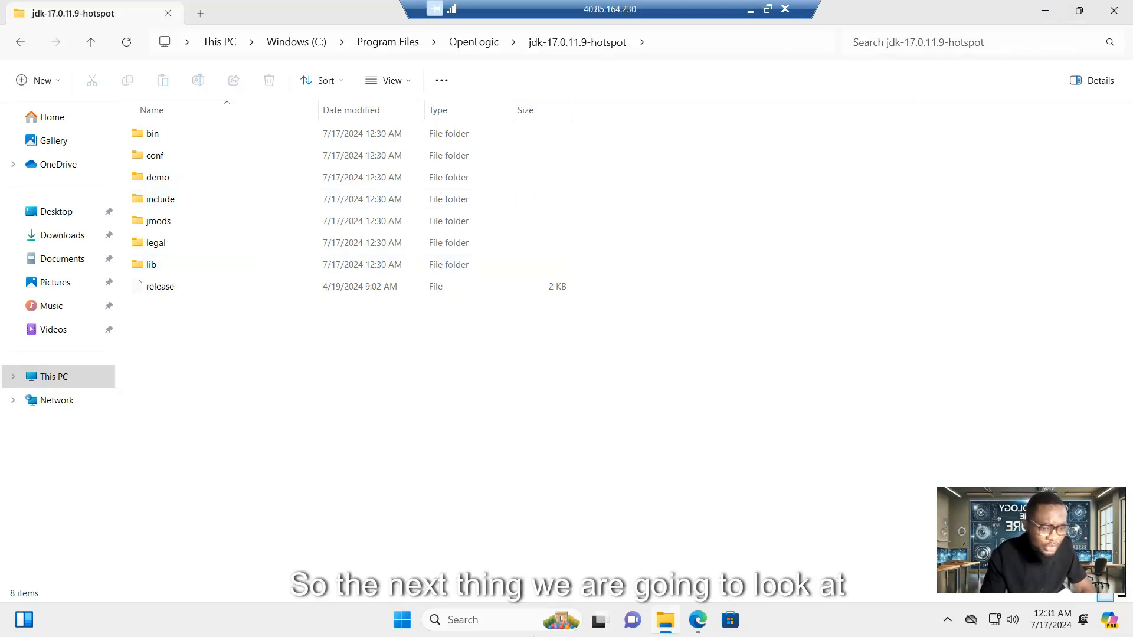
left_click(701, 619)
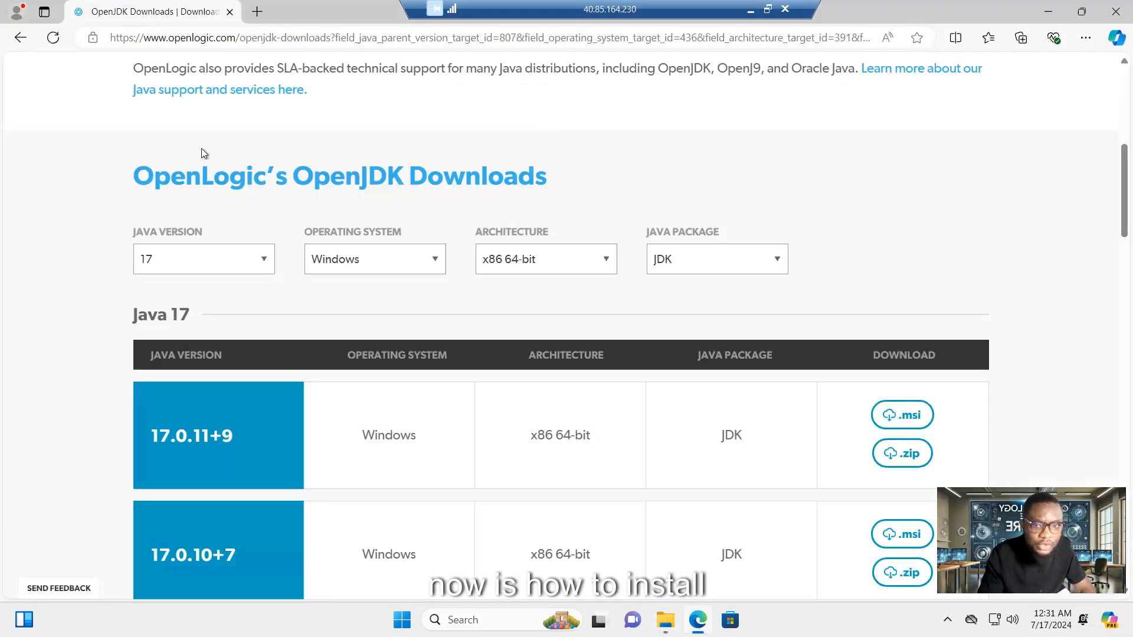
- Search 'jenkins download' in a new tab and go to jenkins.io/download
left_click(256, 12)
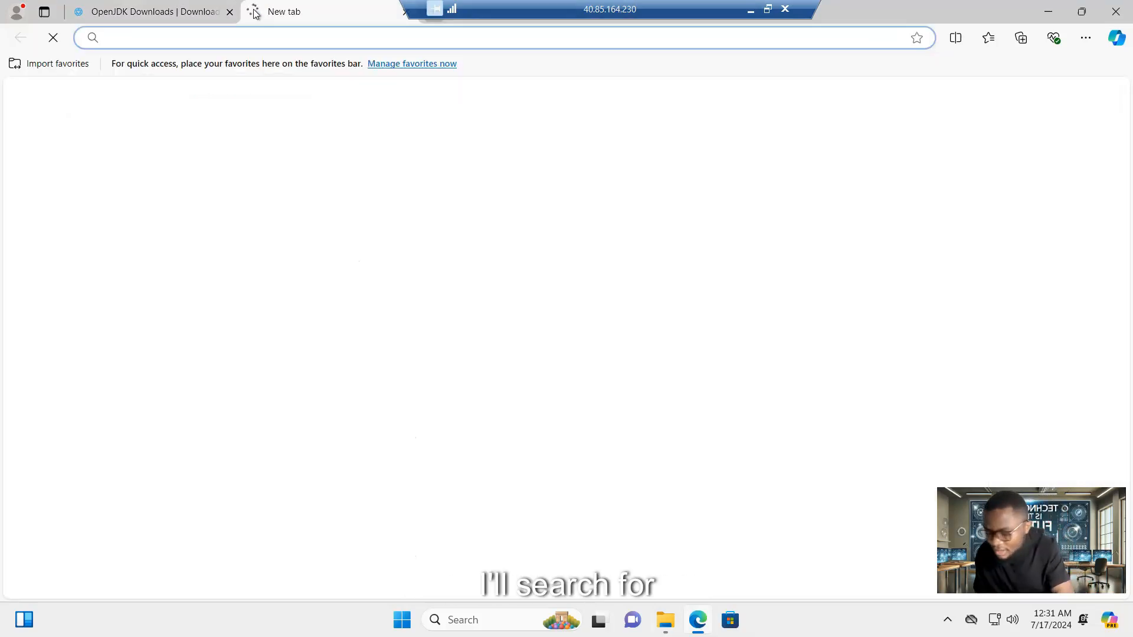
type("jenki")
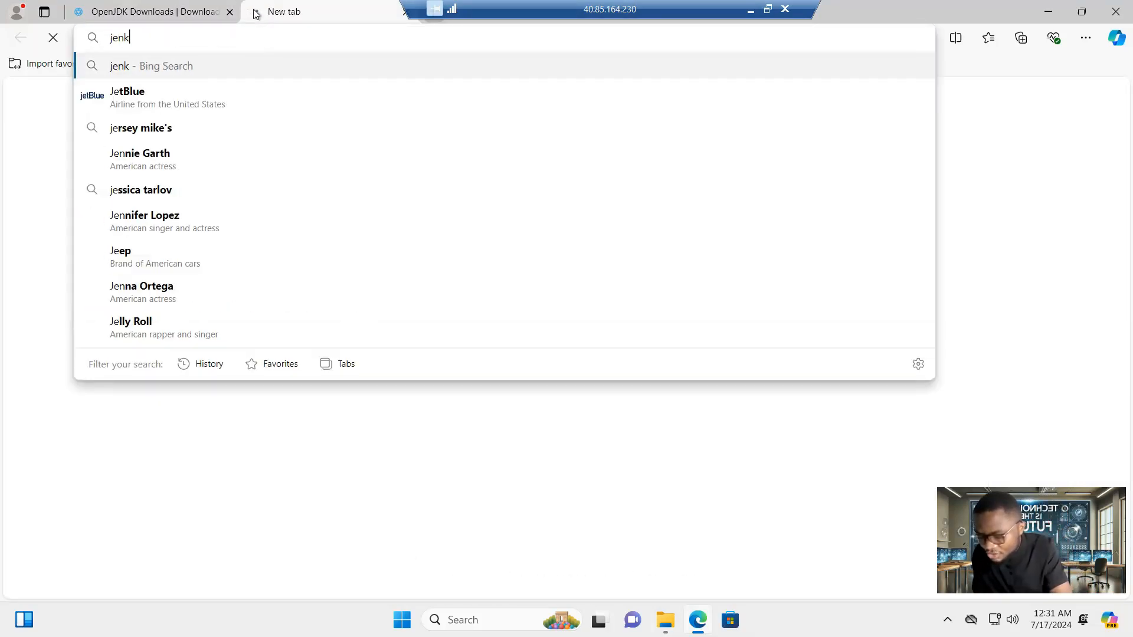
type("n")
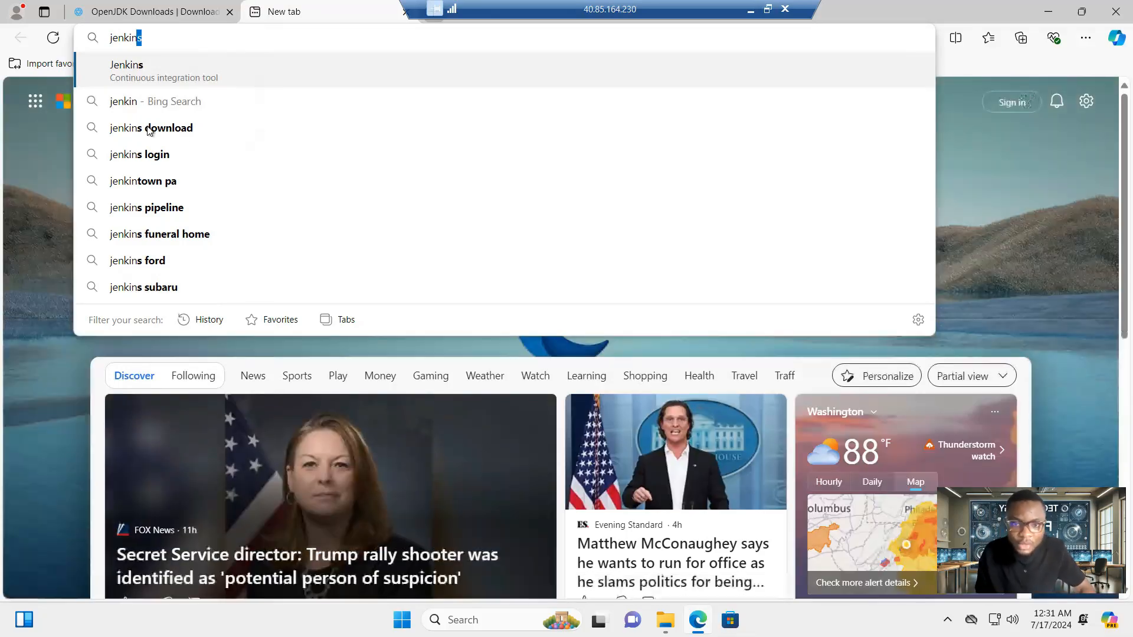
left_click(148, 128)
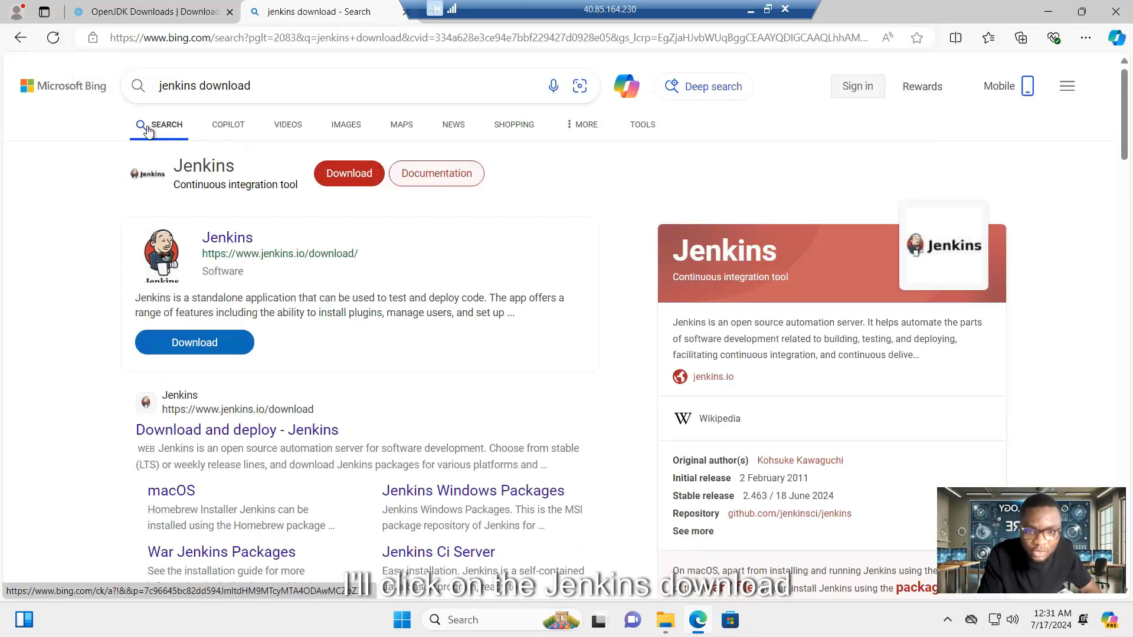
left_click(194, 343)
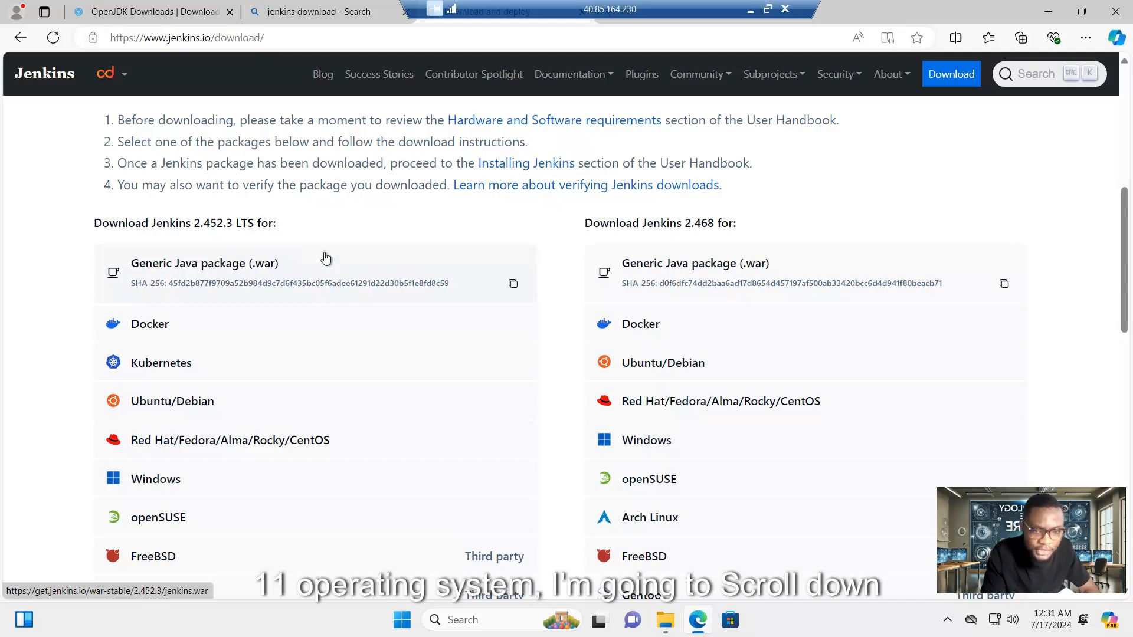
- Download the Jenkins 2.452.3 LTS Windows installer, jenkins.msi
scroll(294, 208, "down", 1)
scroll(293, 209, "down", 1)
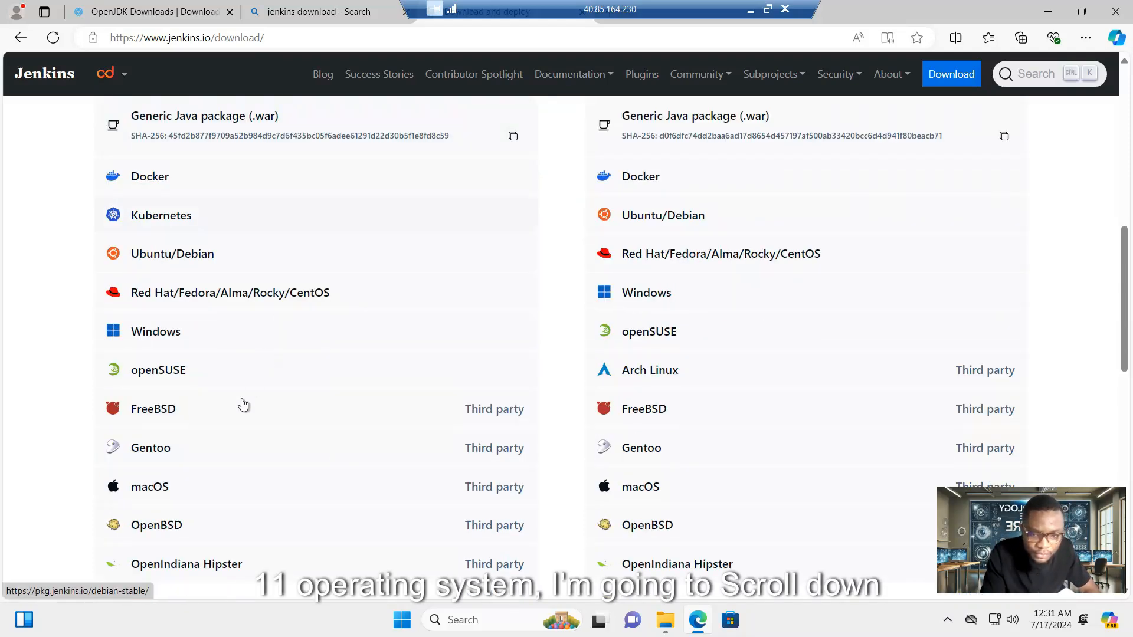
scroll(157, 338, "up", 5)
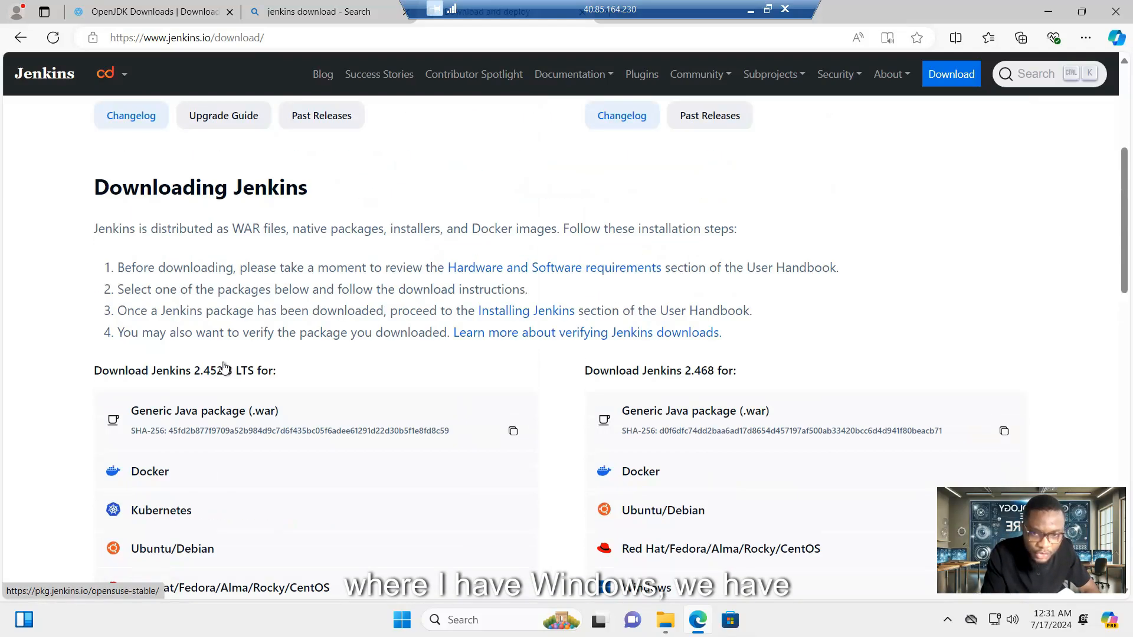
scroll(147, 389, "down", 1)
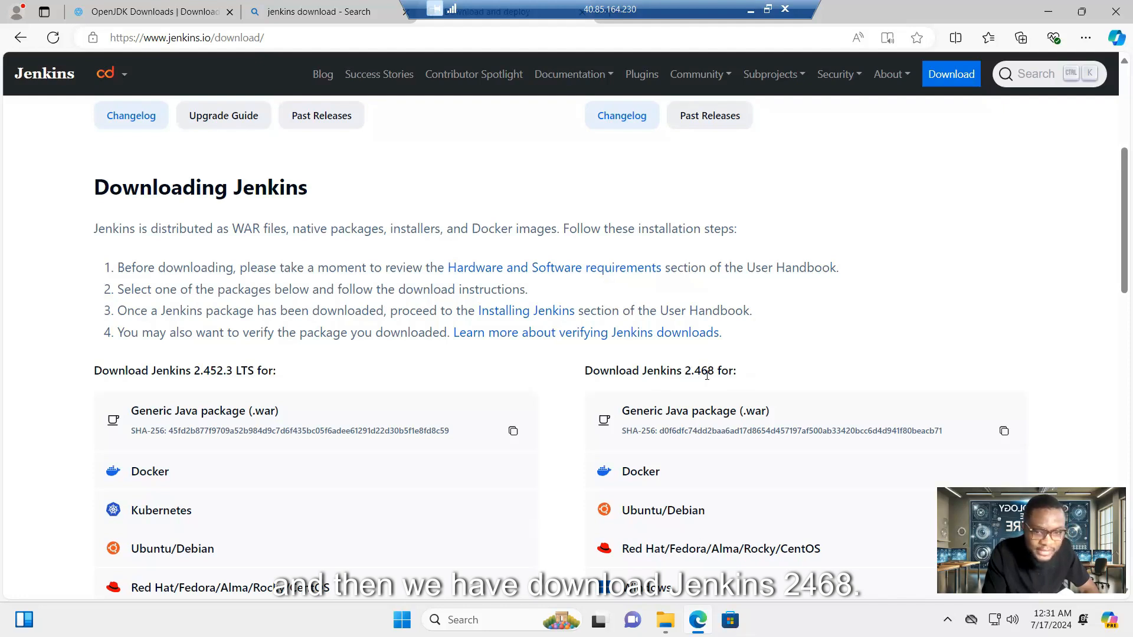
scroll(392, 295, "down", 1)
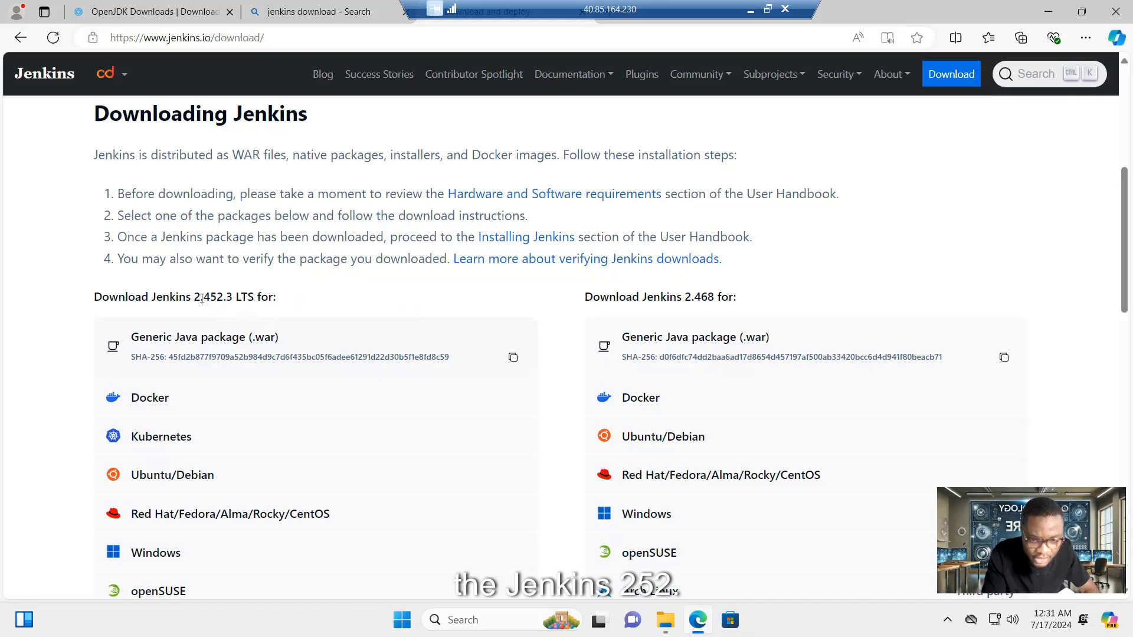
scroll(214, 298, "down", 2)
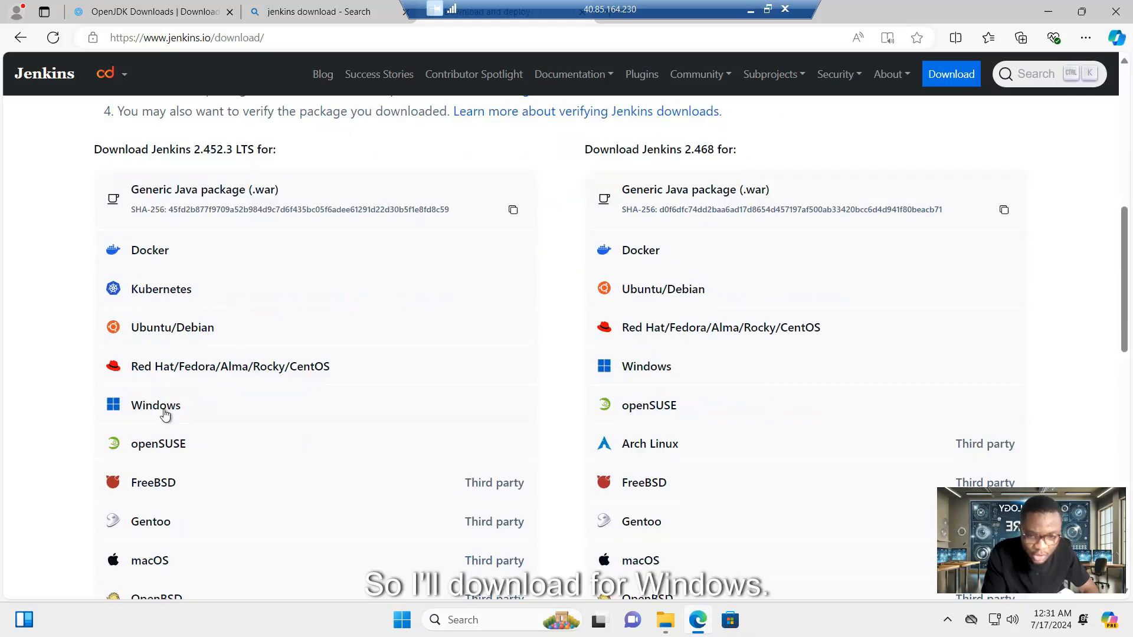
left_click(157, 406)
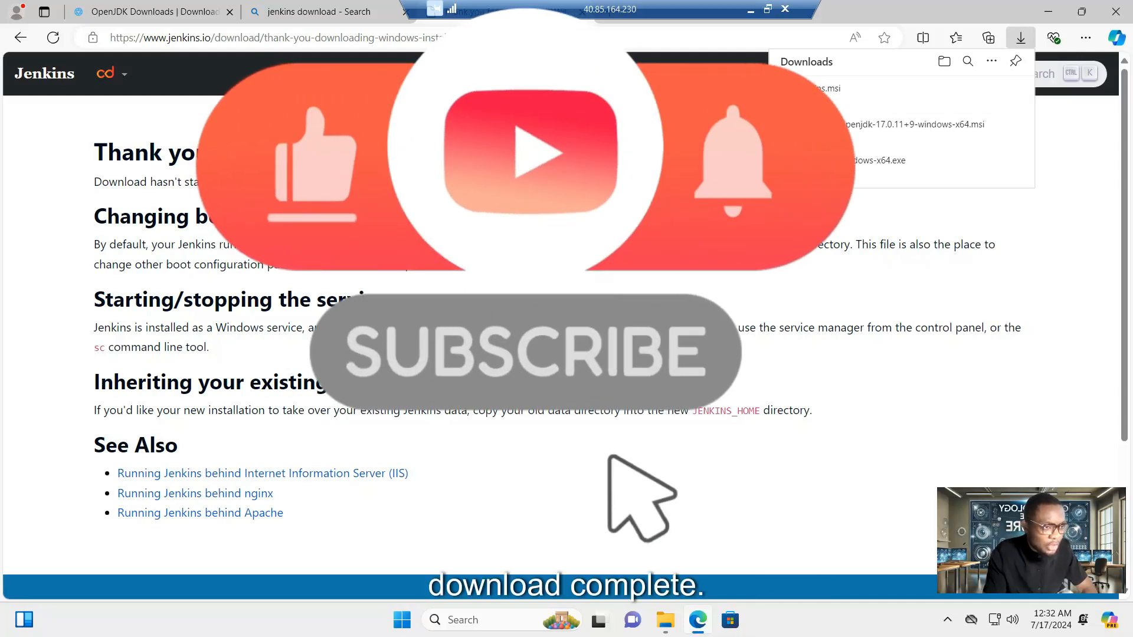
- Run jenkins.msi with the default folder, LocalSystem service account, and tested port 8080
left_click(816, 102)
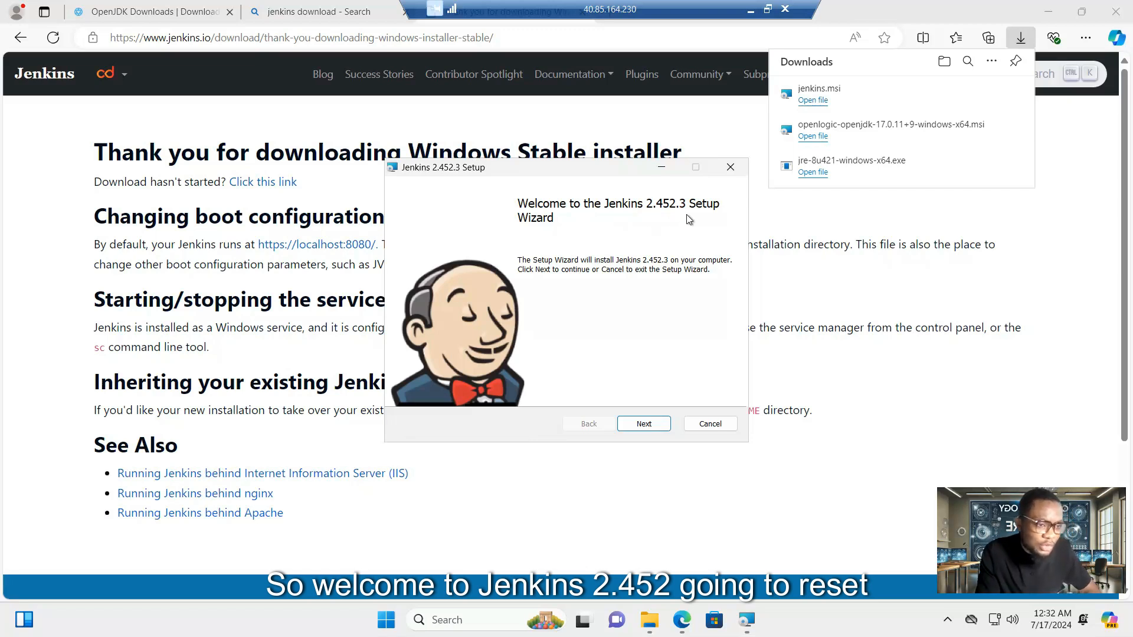
left_click(656, 426)
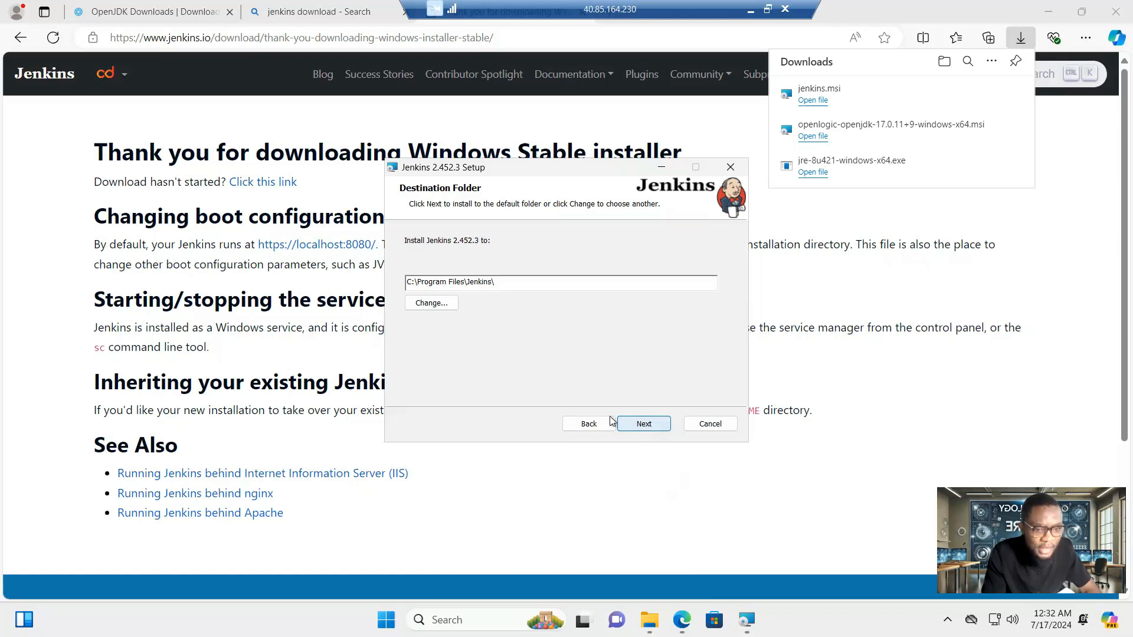
left_click(650, 426)
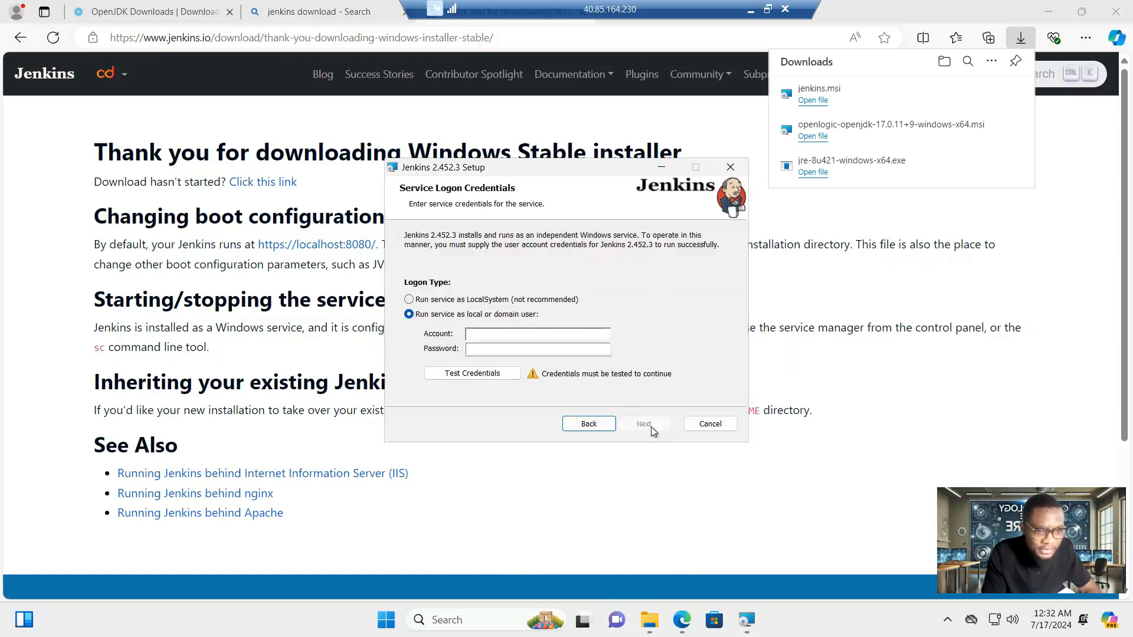
left_click(409, 300)
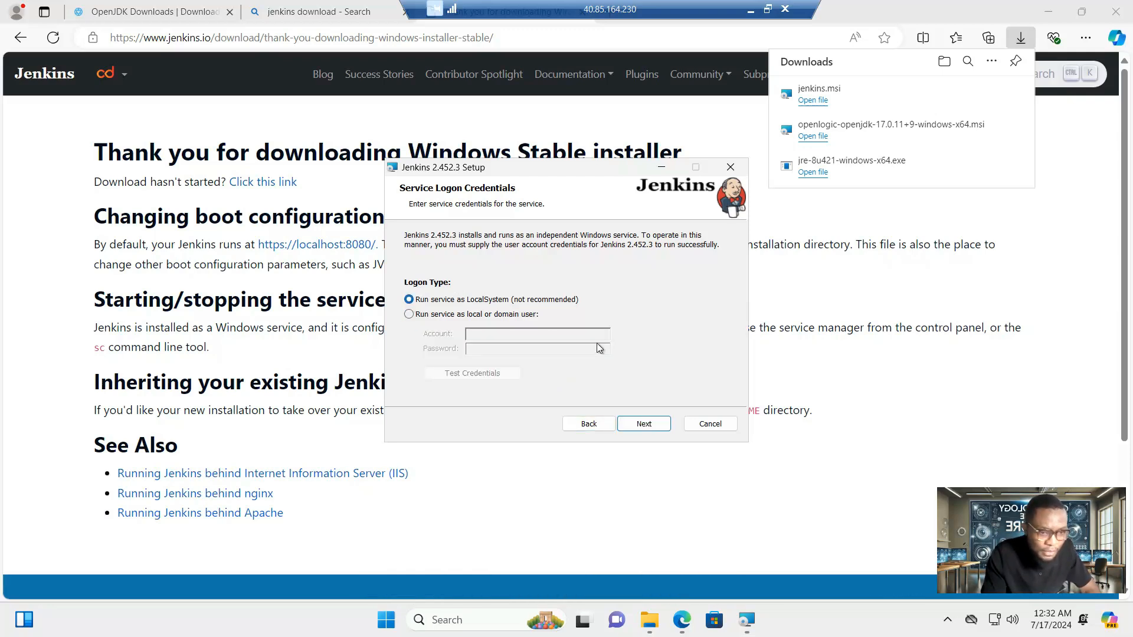
left_click(650, 426)
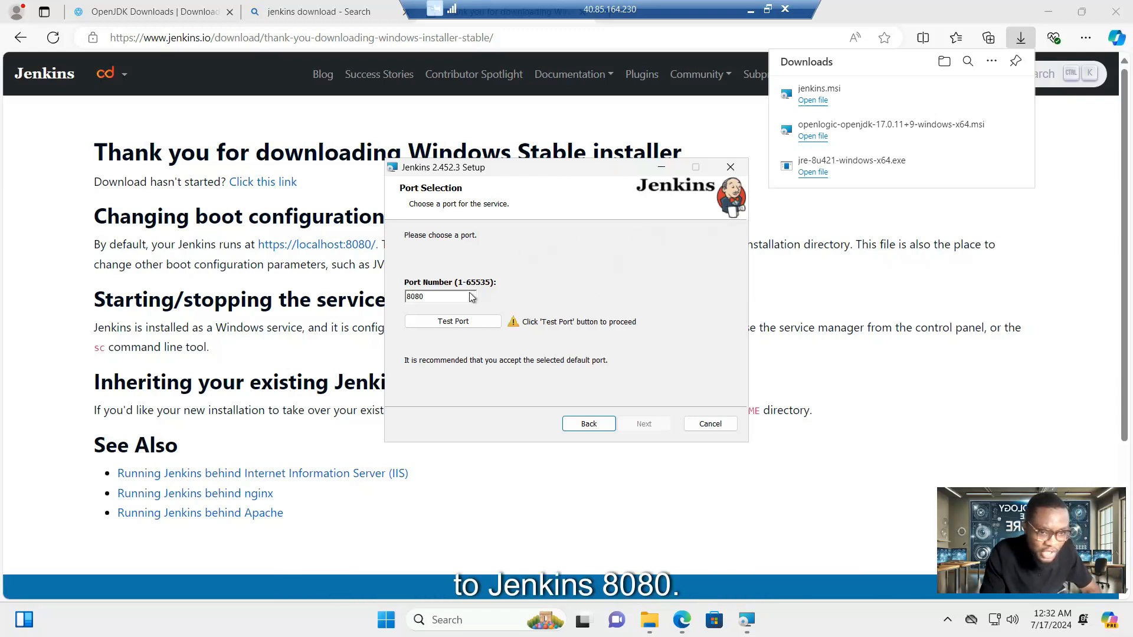
left_click(465, 326)
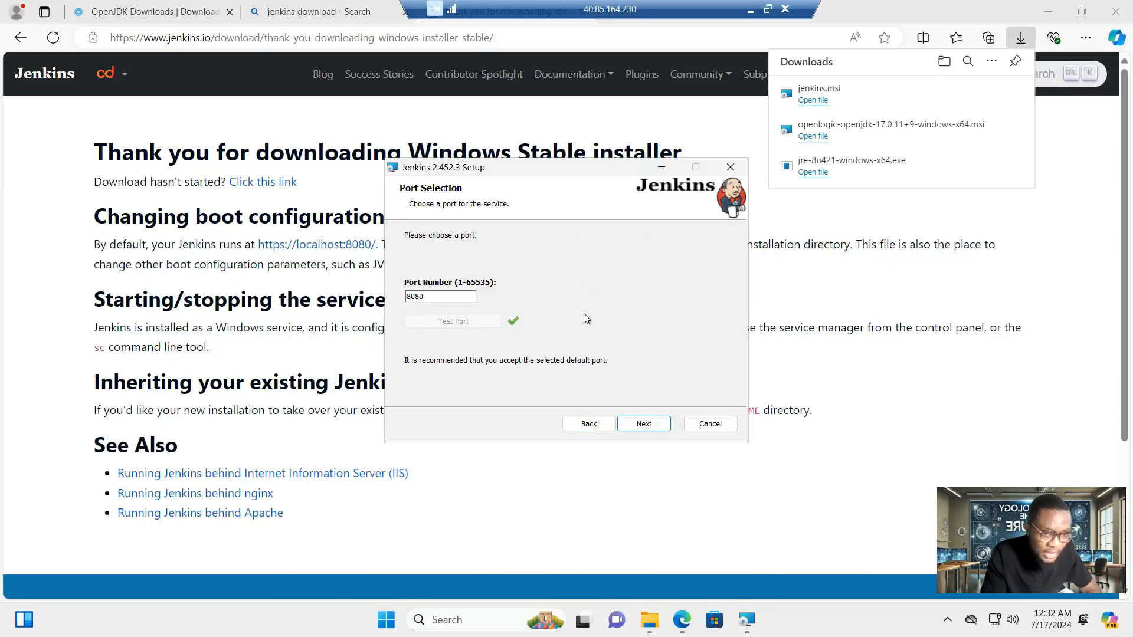
left_click(650, 425)
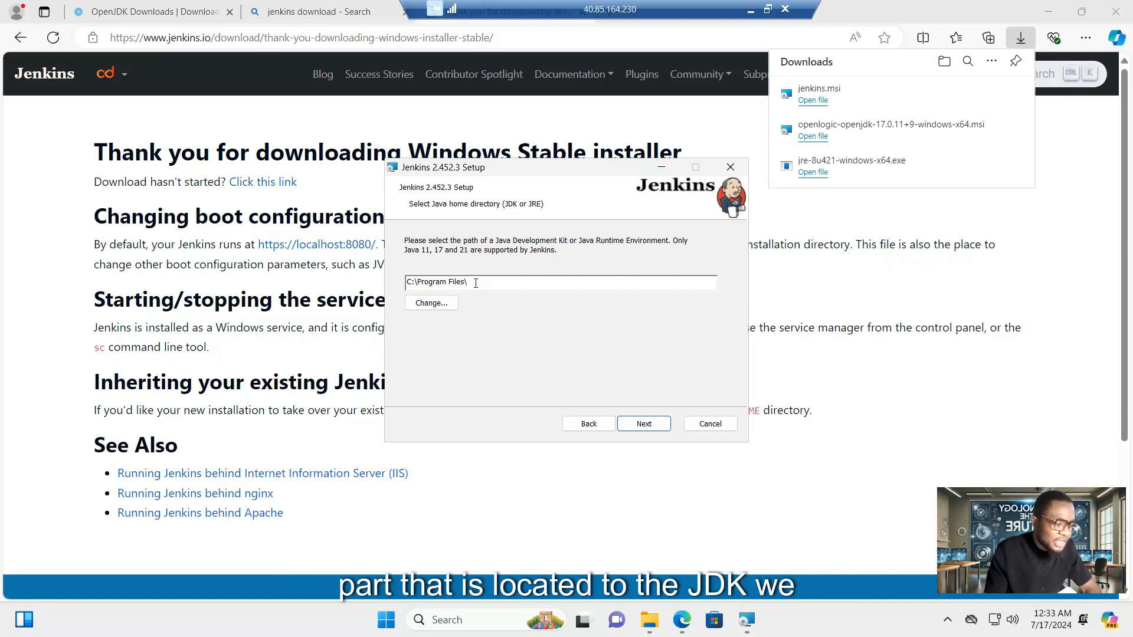
- Set Java home to the OpenLogic jdk-17.0.11.9-hotspot folder
left_click(432, 304)
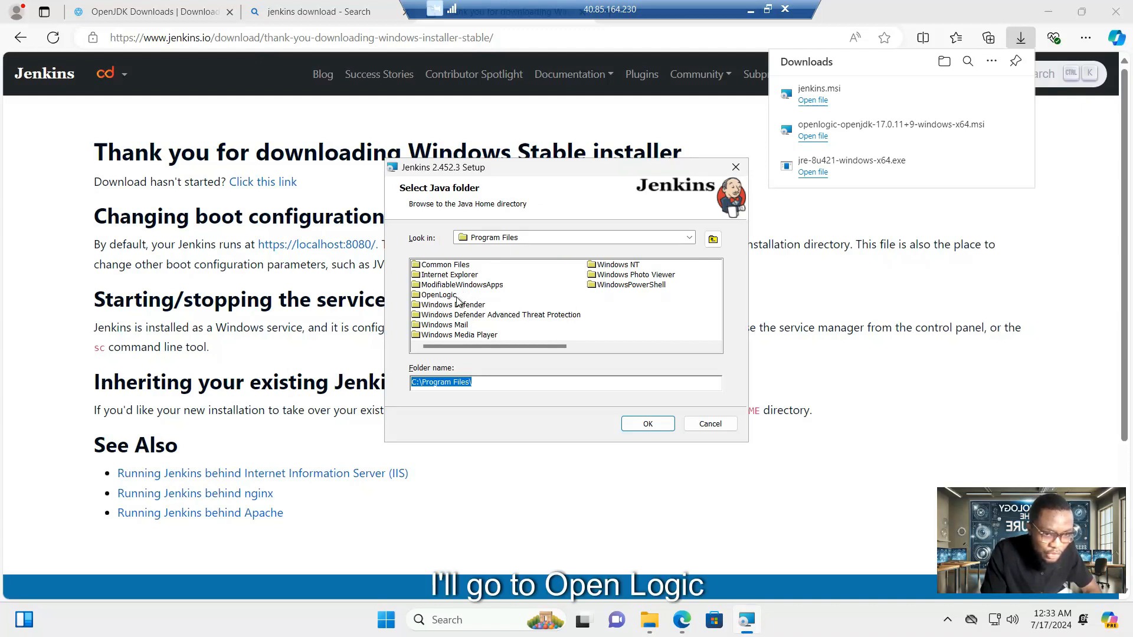
left_click(444, 296)
double_click(444, 297)
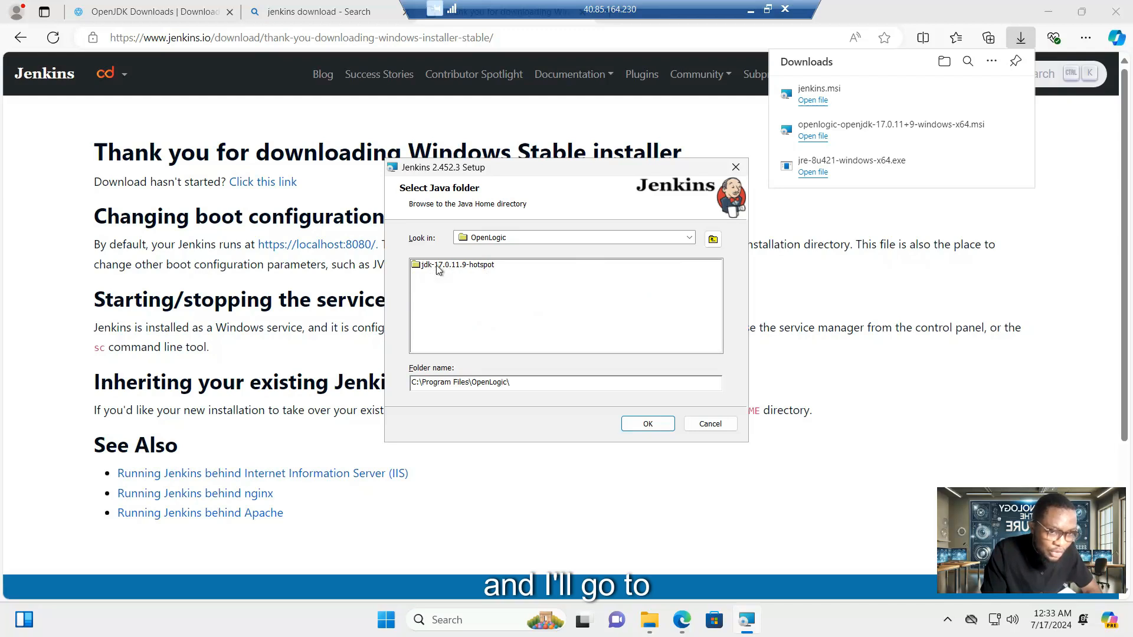
double_click(436, 270)
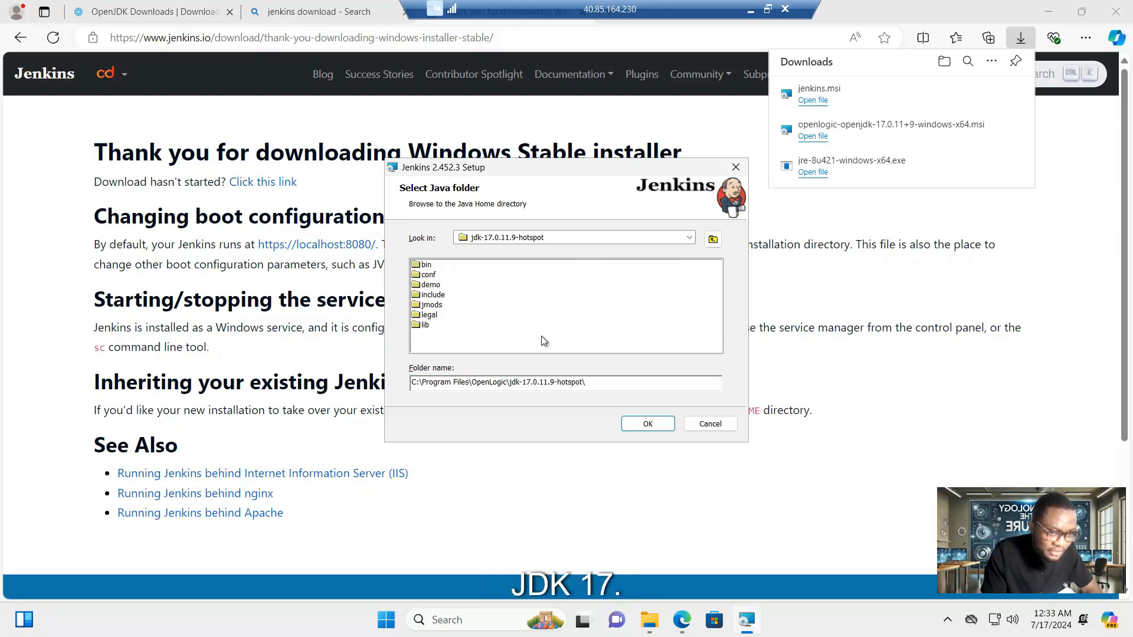
left_click(648, 424)
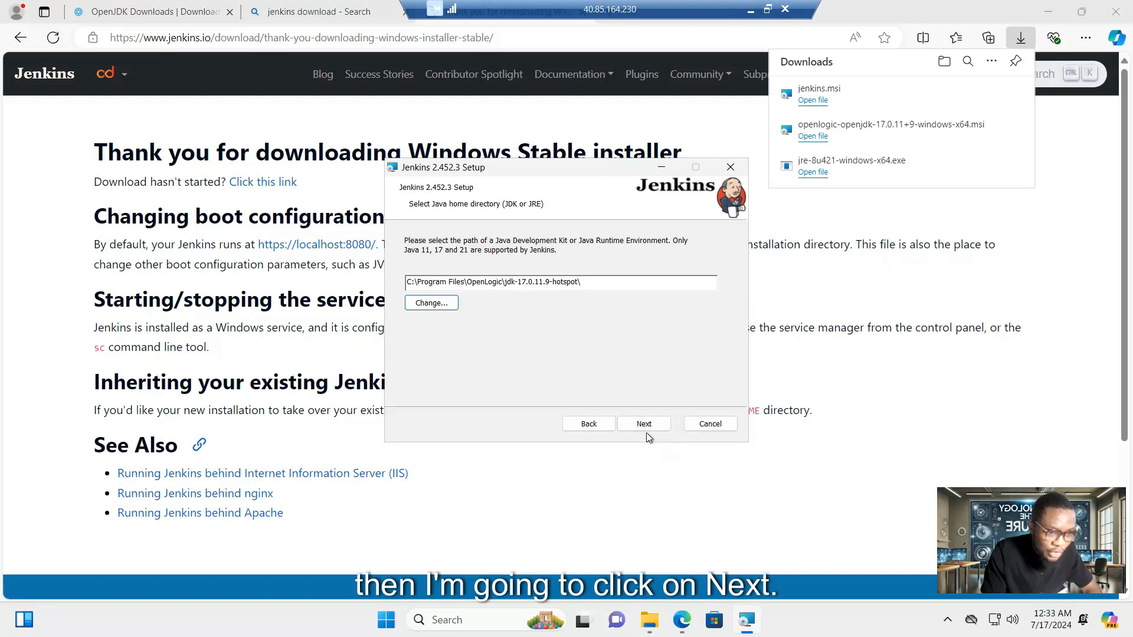
- Keep the default features and install Jenkins 2.452.3
left_click(644, 424)
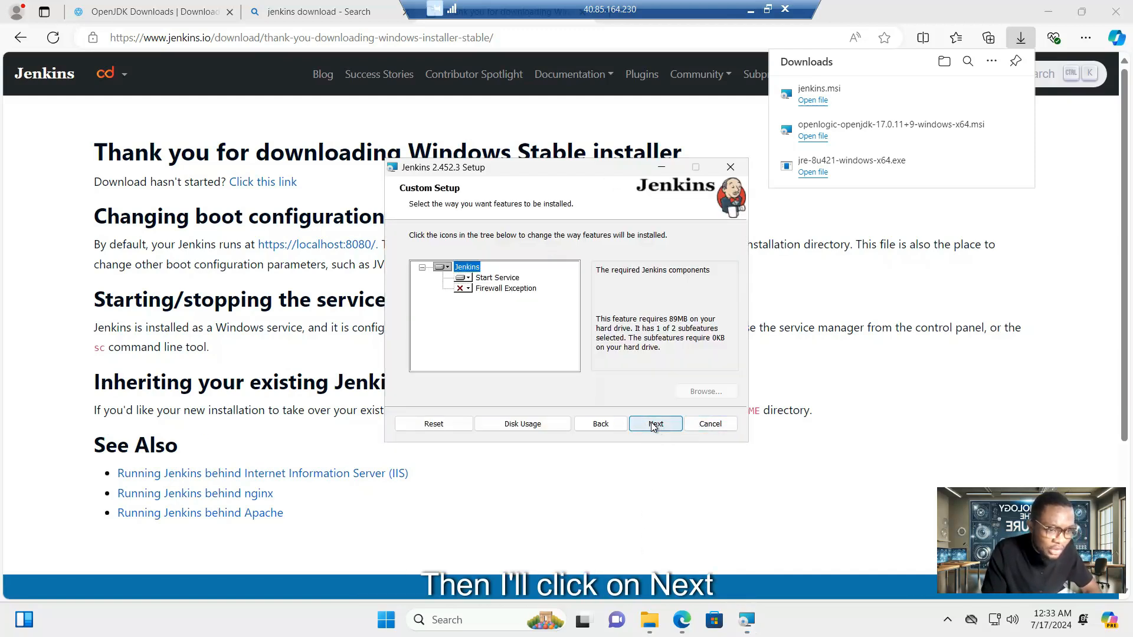
left_click(653, 424)
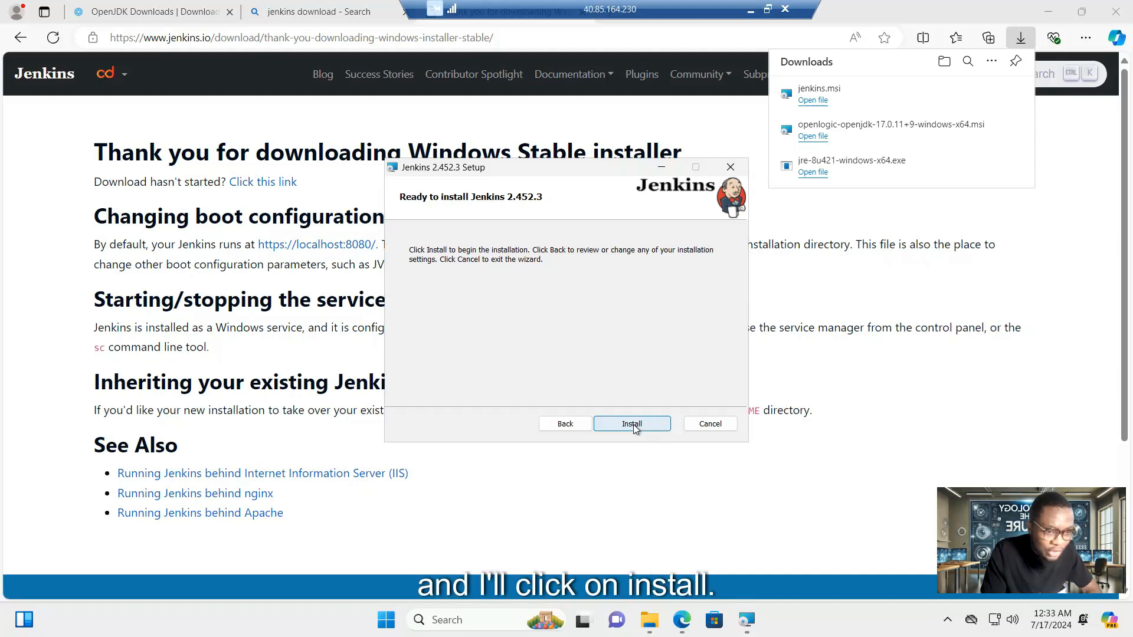
left_click(633, 423)
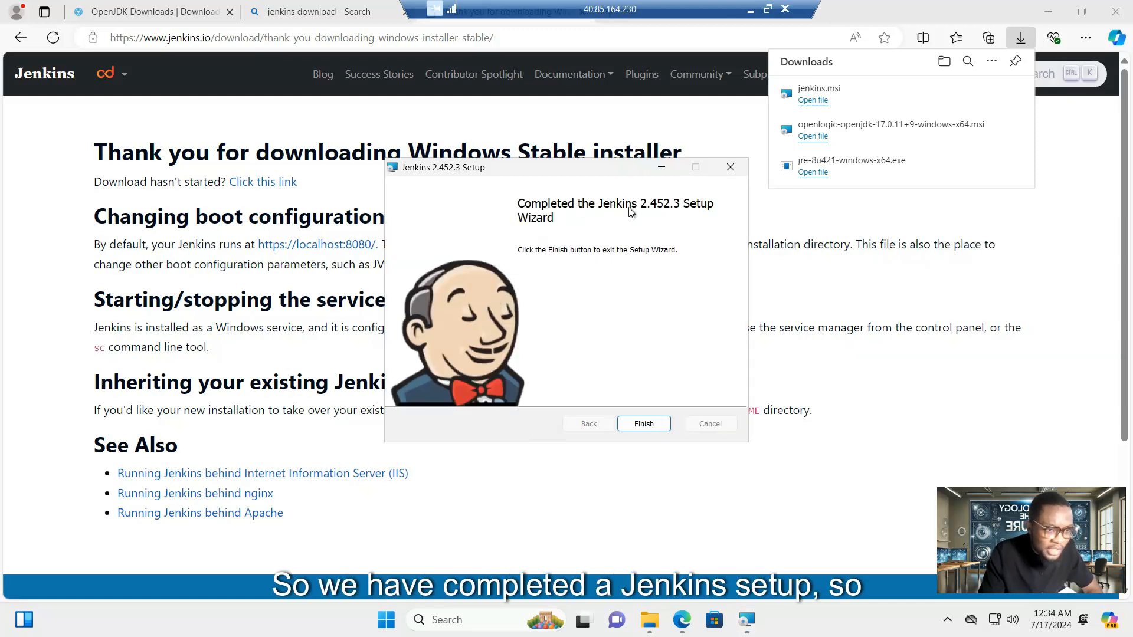
- Finish the Jenkins installer and load localhost:8080 from the download page link
left_click(644, 425)
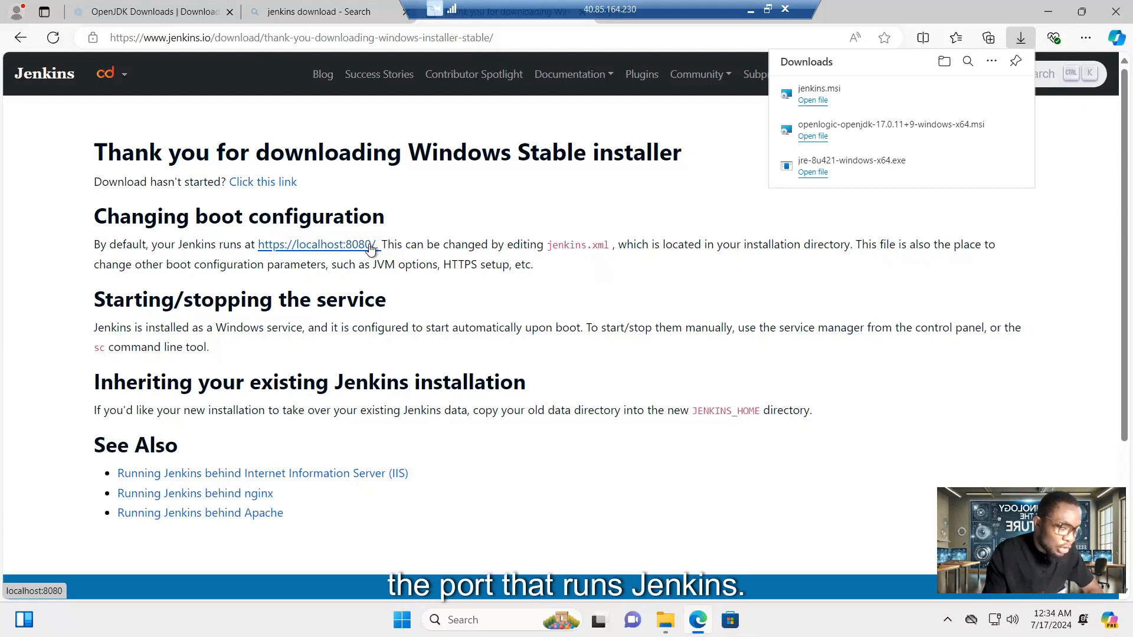
left_click(308, 251)
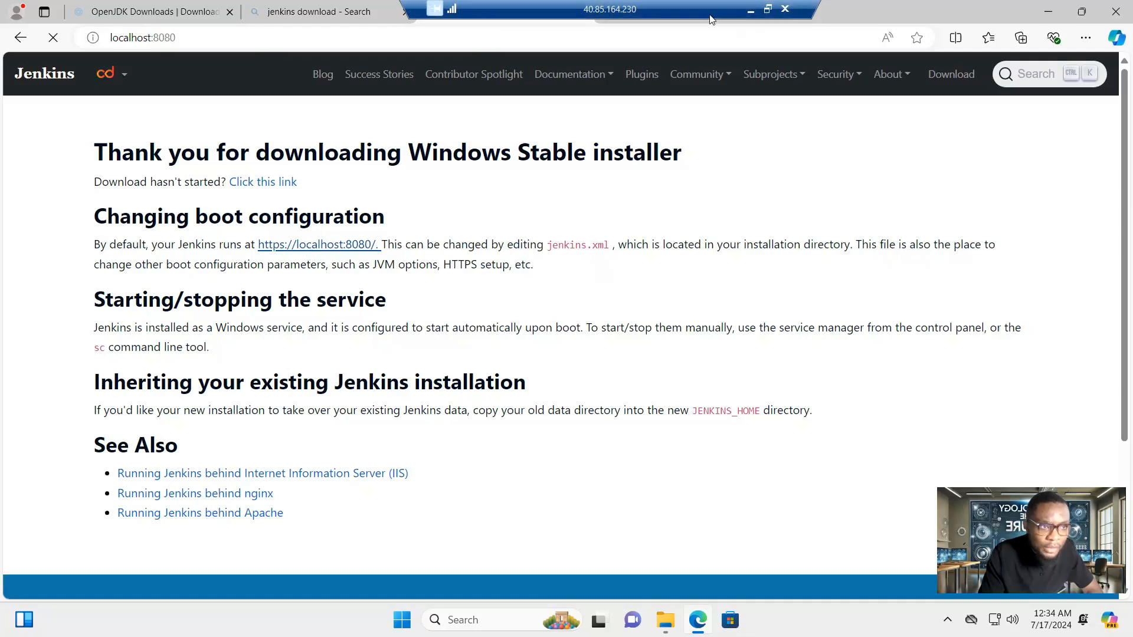
- Copy the C:\ProgramData\Jenkins\.jenkins\secrets\initialAdminPassword path from Unlock Jenkins
left_click_drag(697, 10, 864, 10)
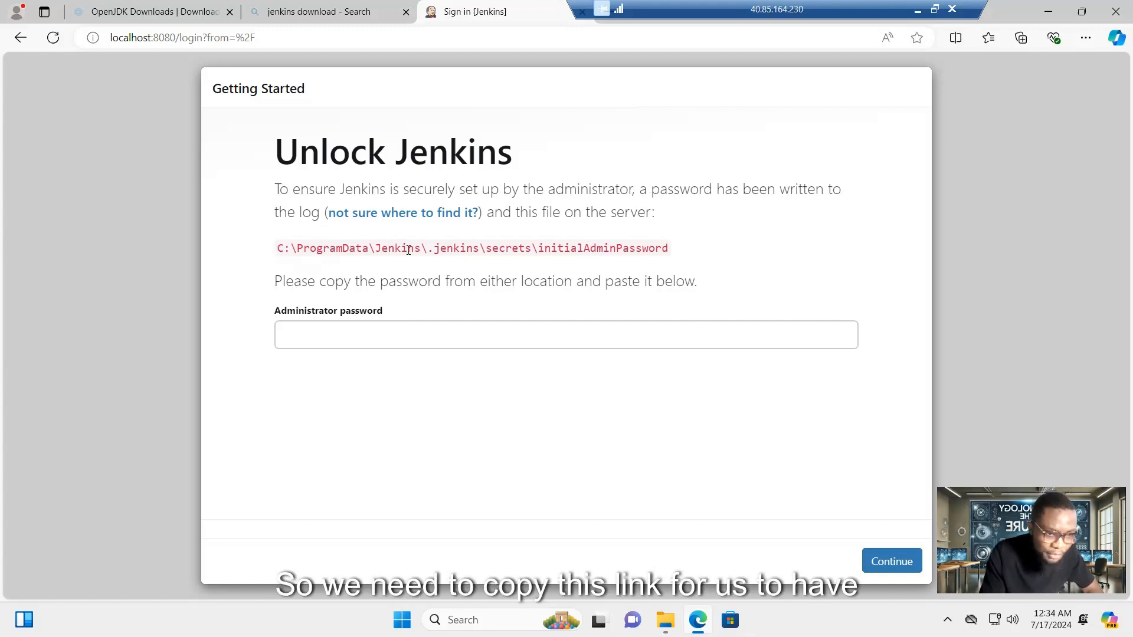
left_click(341, 338)
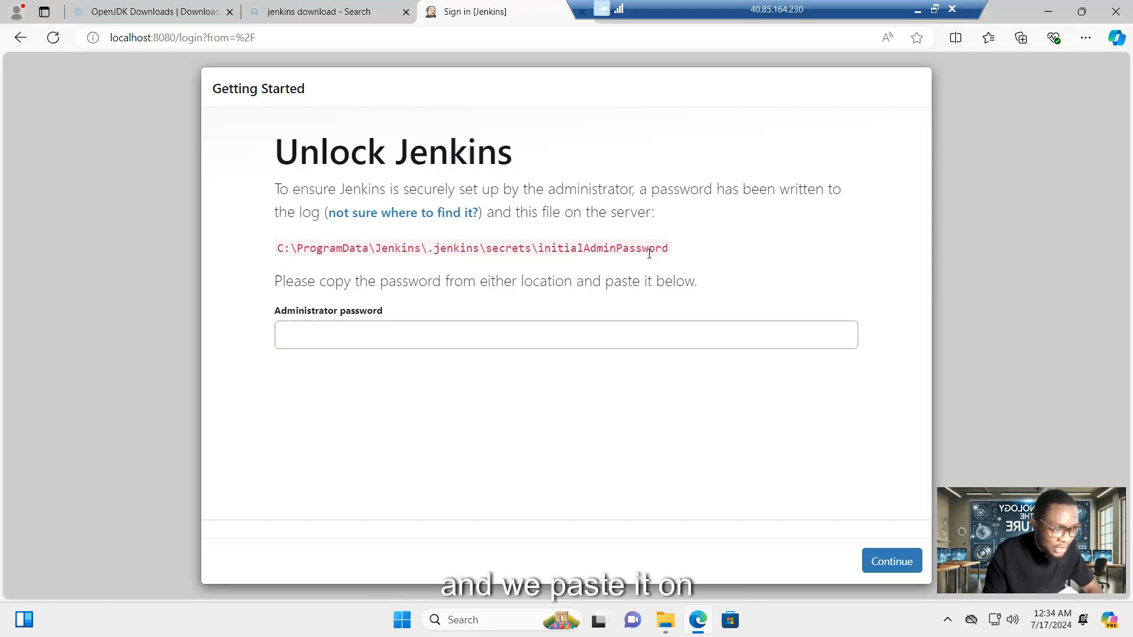
left_click_drag(277, 247, 667, 247)
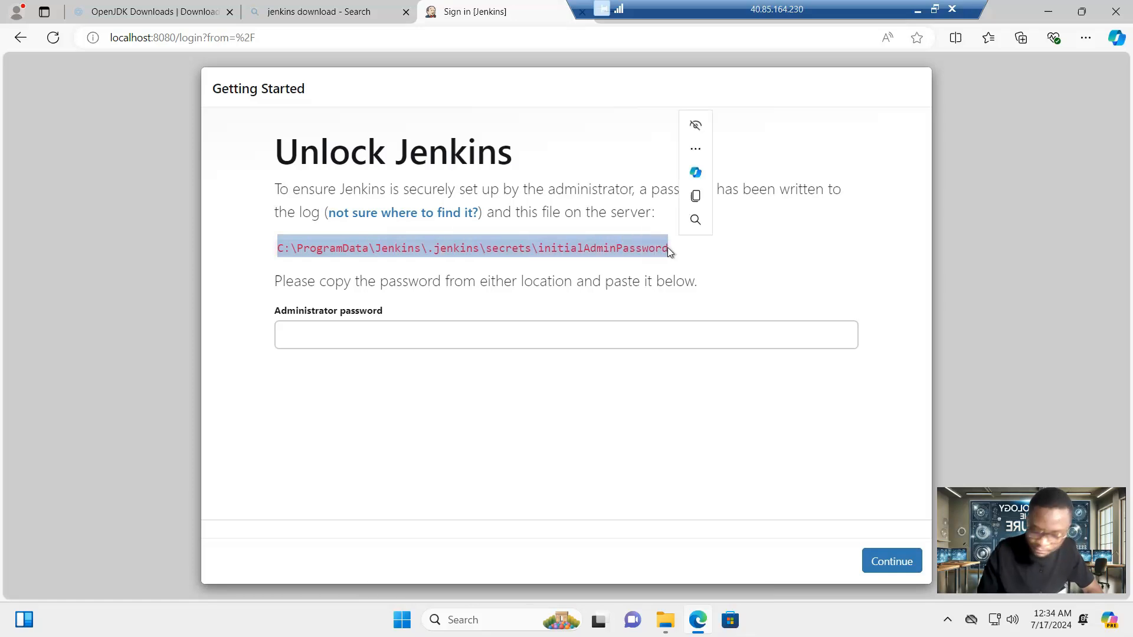
key("ctrl+c")
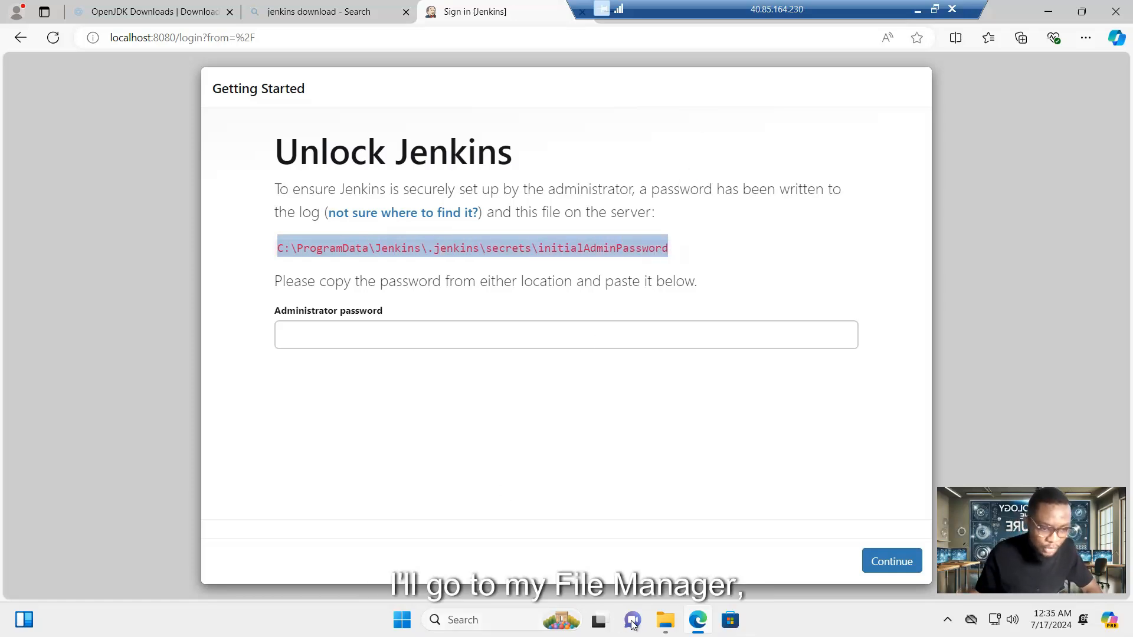
left_click(665, 619)
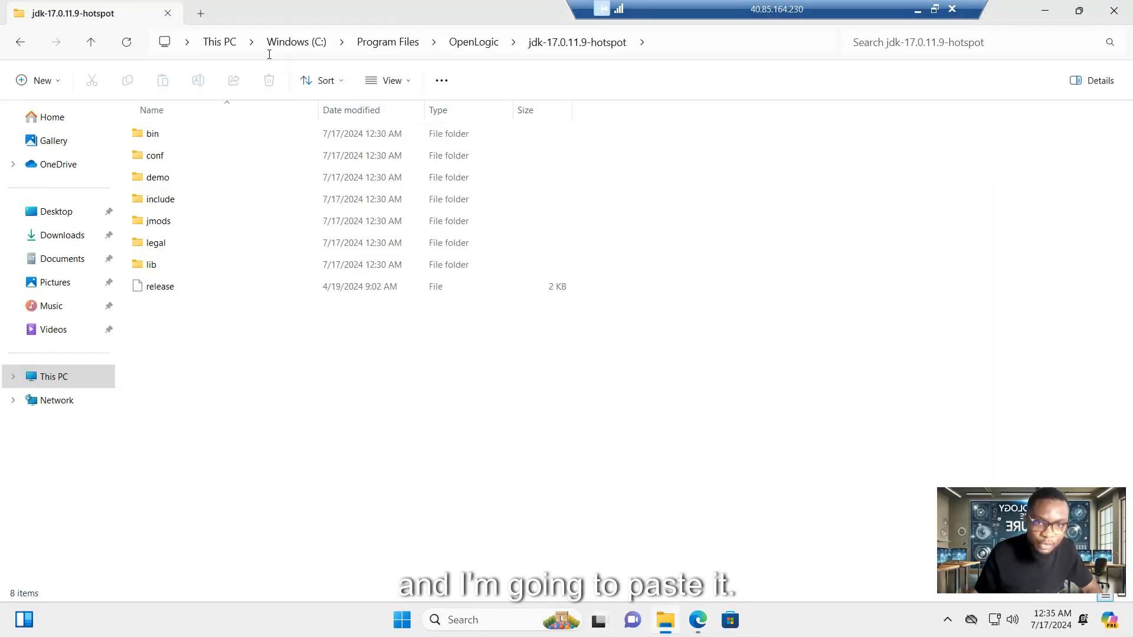
- Open the initialAdminPassword file in Notepad via the address bar and copy the password
left_click(319, 44)
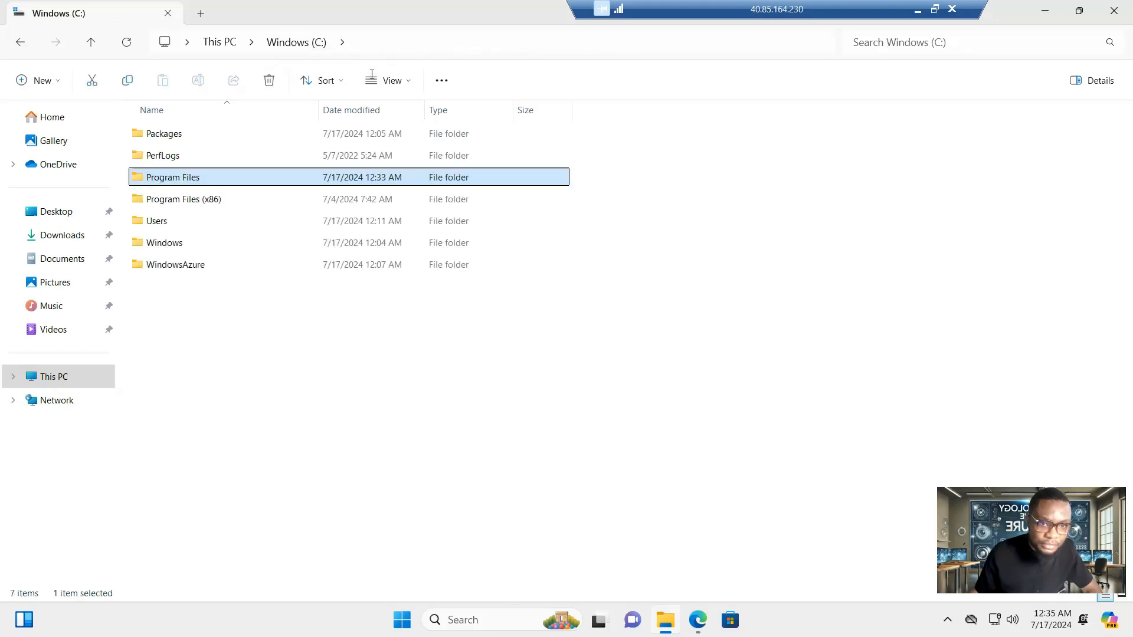
left_click(359, 44)
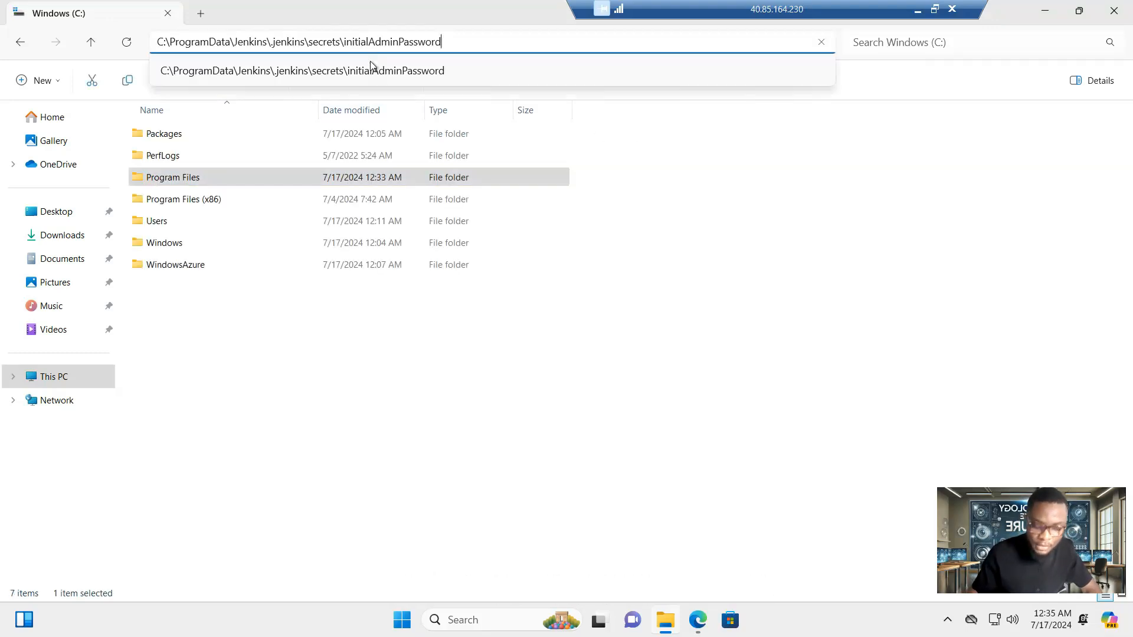
key("Return")
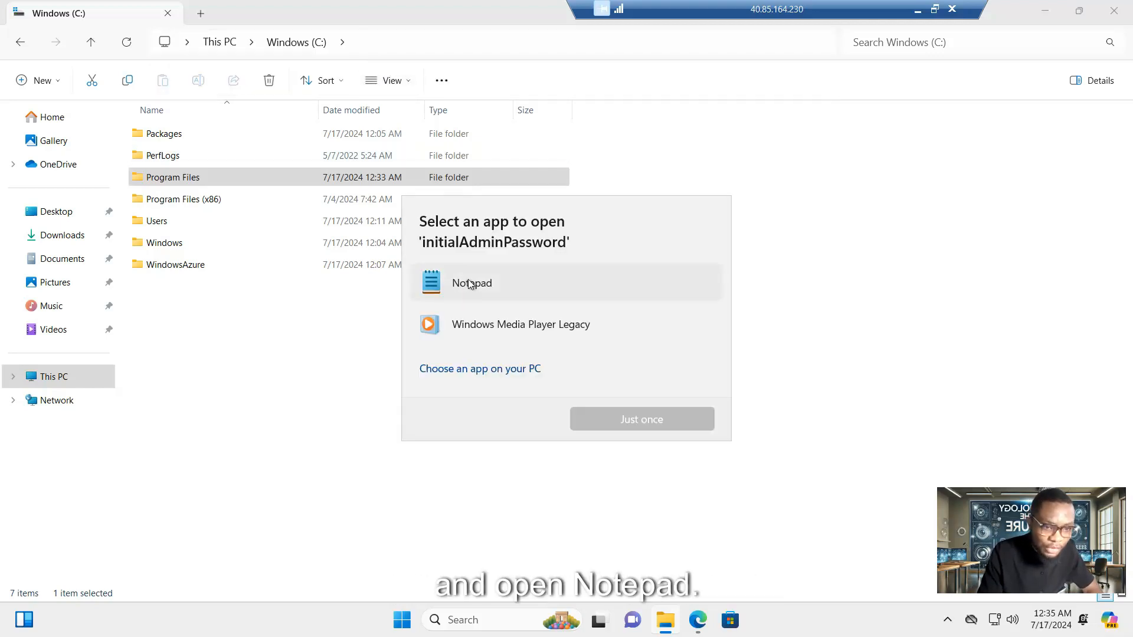
double_click(470, 283)
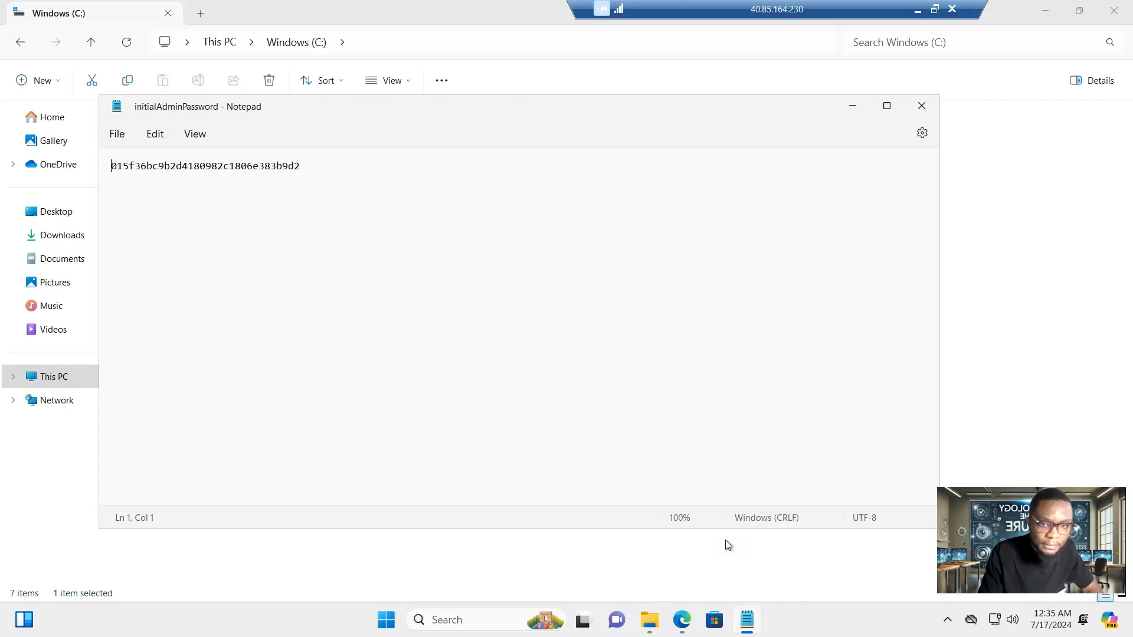
left_click_drag(302, 165, 116, 166)
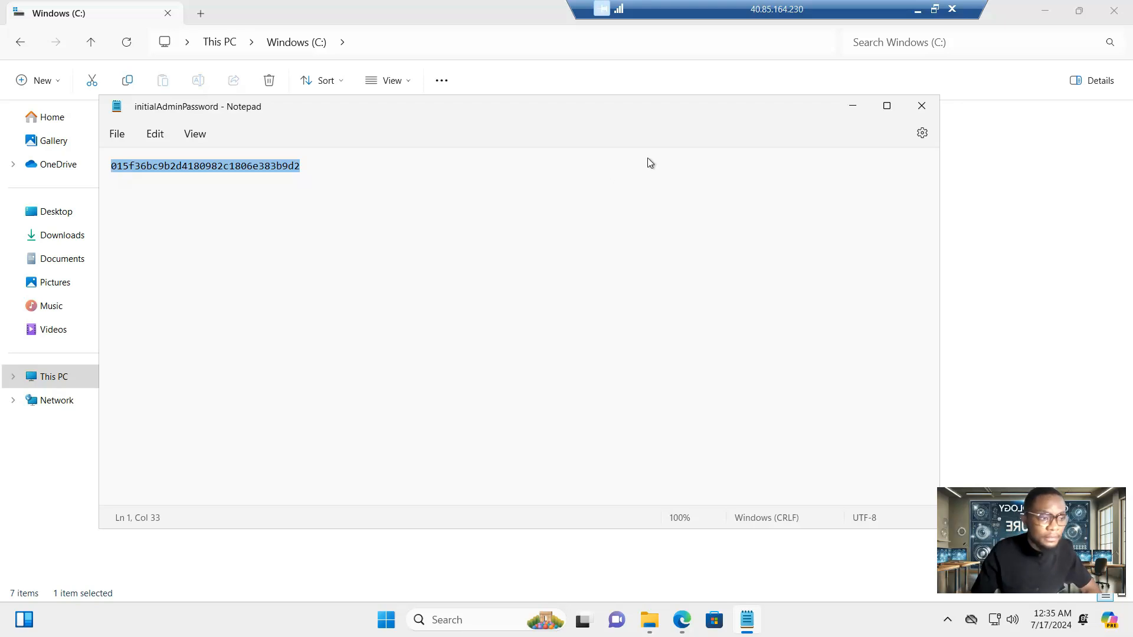
left_click(853, 106)
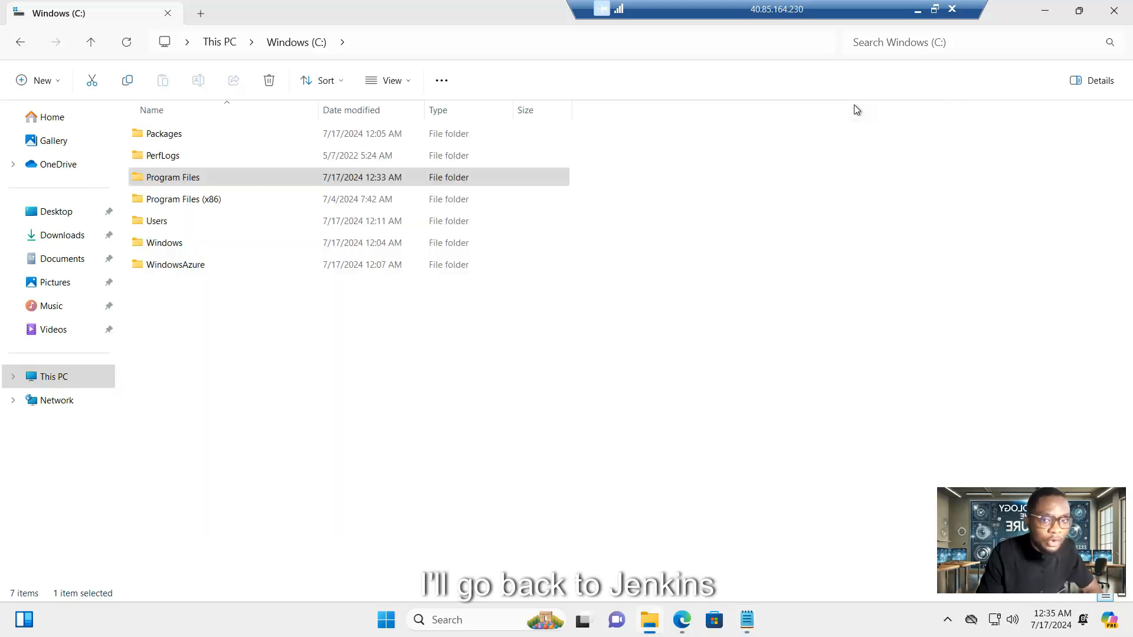
- Unlock Jenkins with the pasted initial admin password, decline saving it, and install the suggested plugins
left_click(1043, 17)
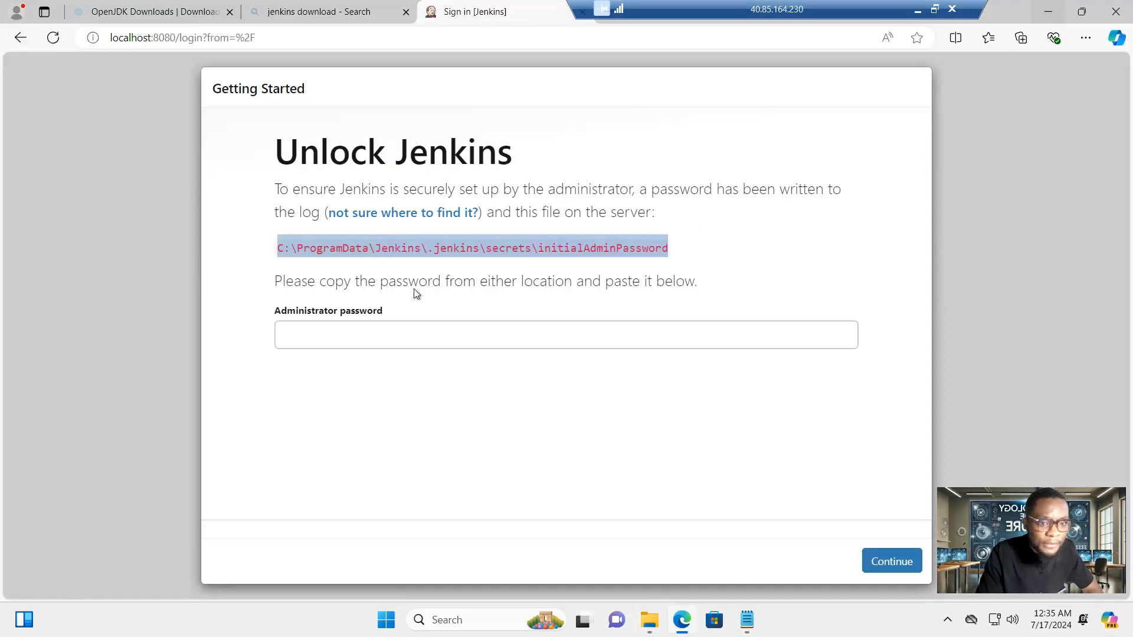
left_click(313, 333)
key("ctrl+v")
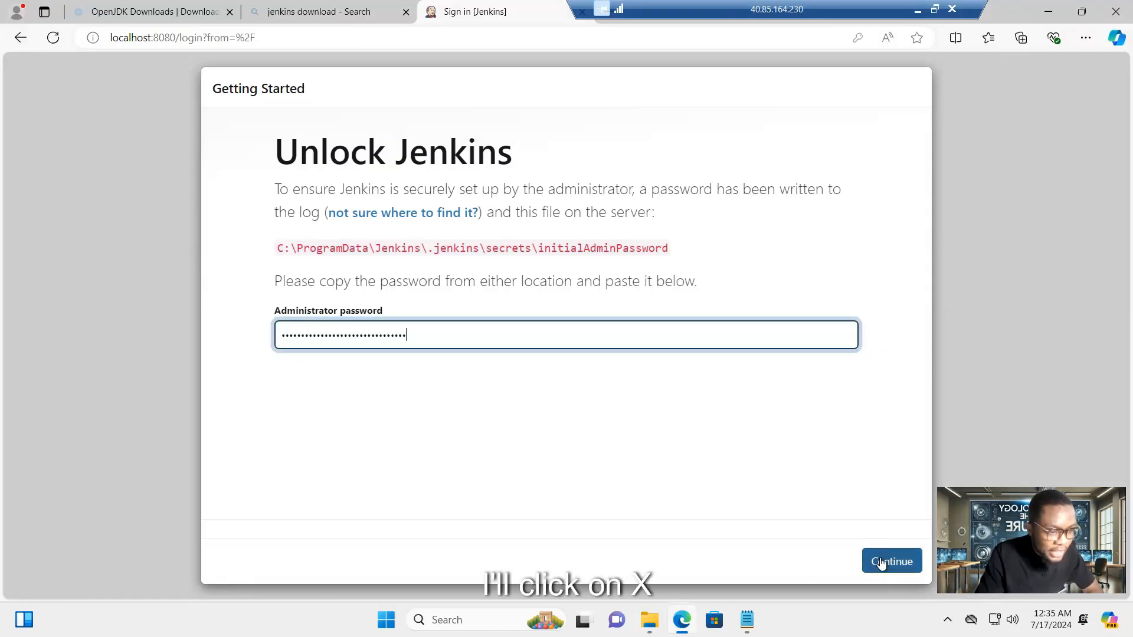
left_click(881, 561)
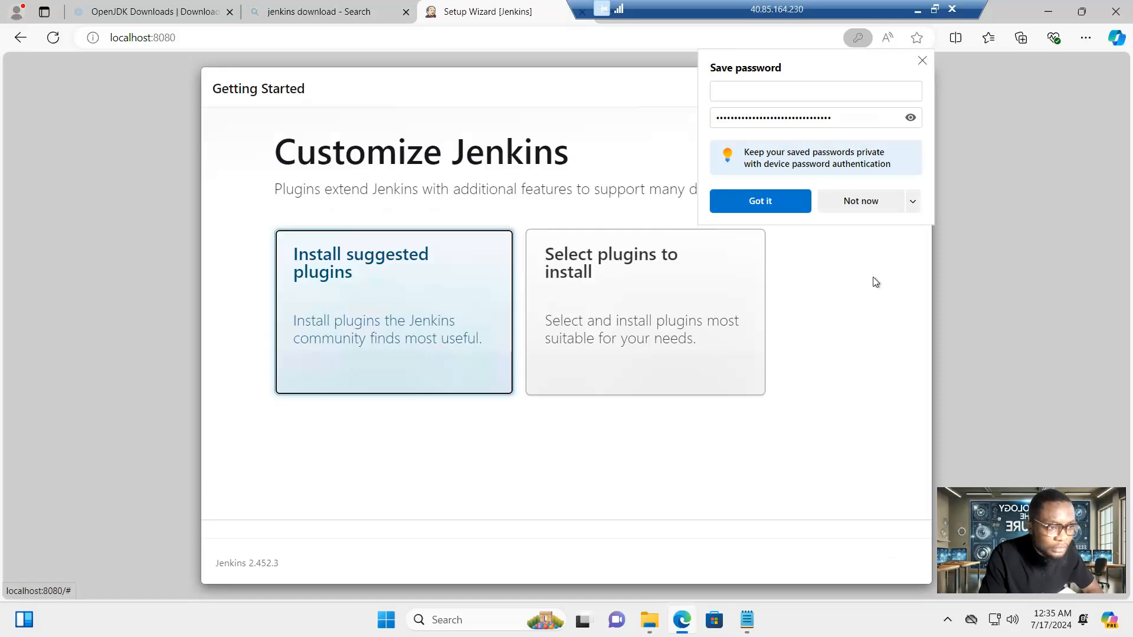
left_click(872, 201)
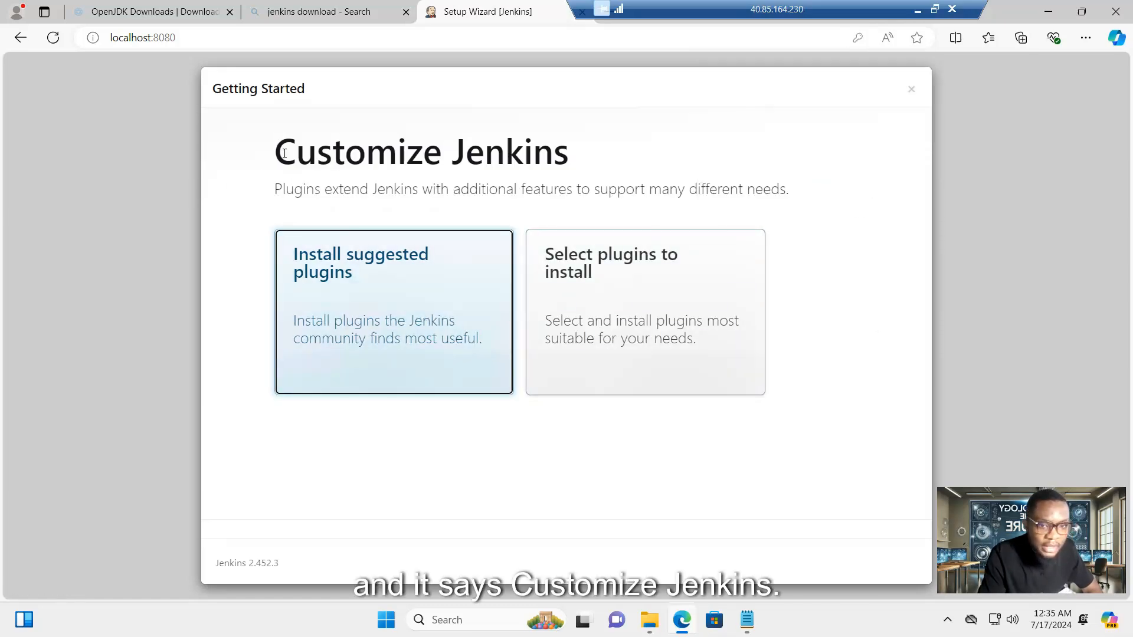
left_click(358, 293)
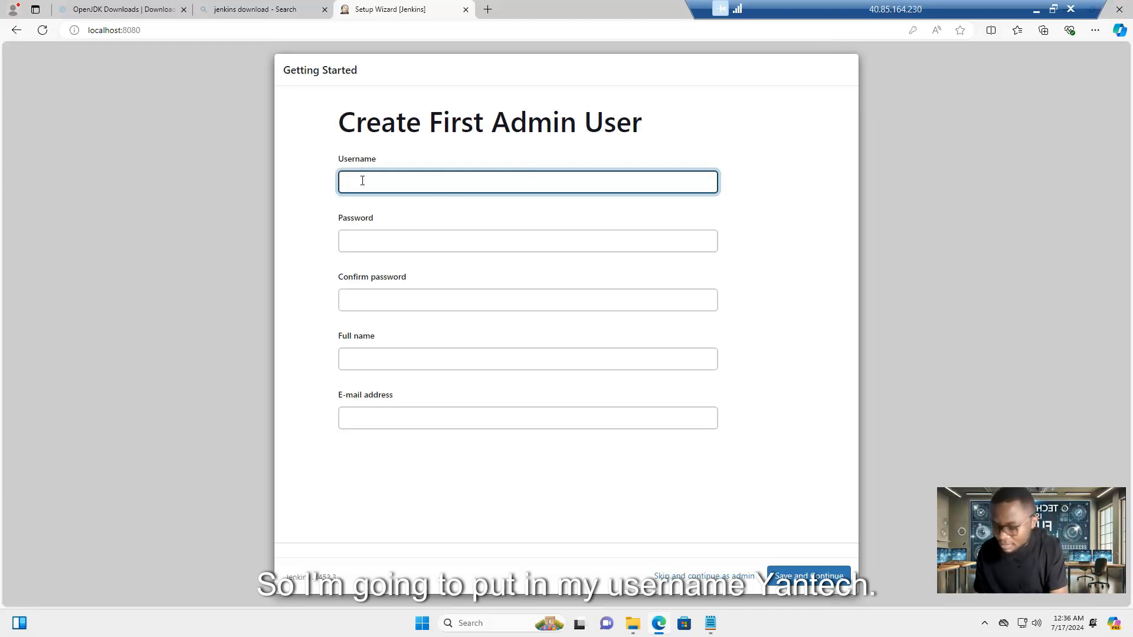
- Enter the admin username and paste the account password into both password fields
type("nt")
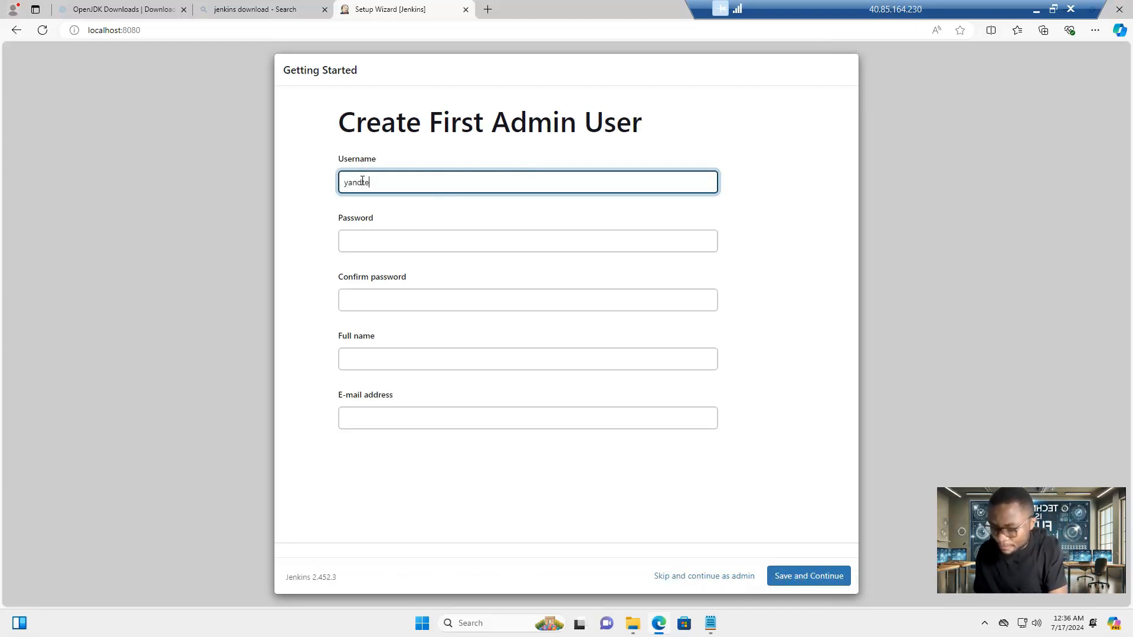
left_click(361, 233)
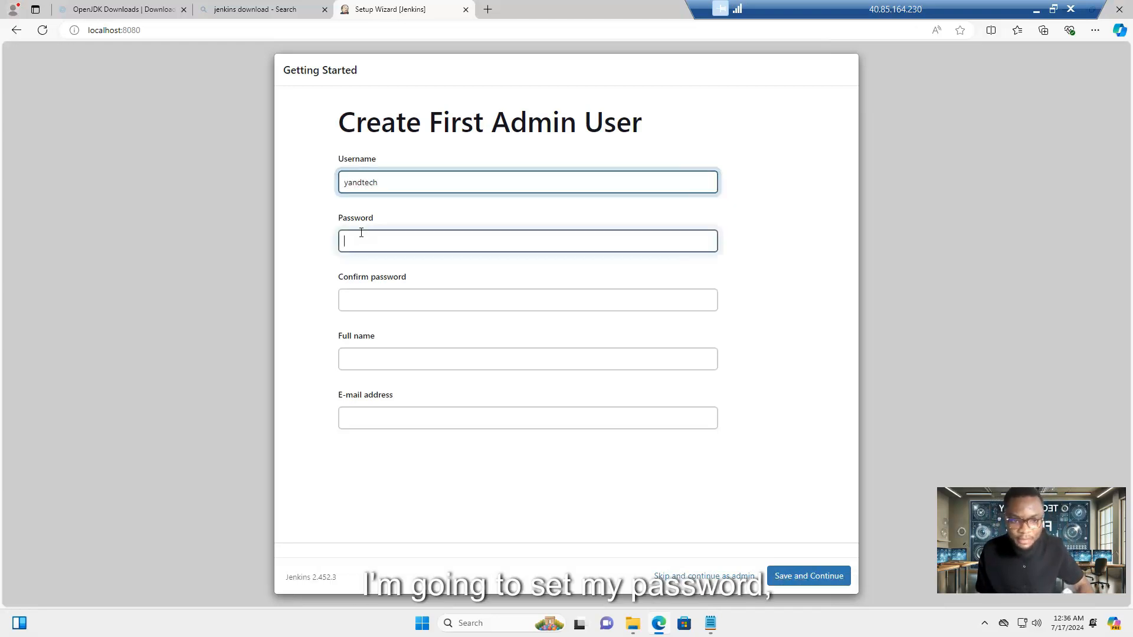
key("ctrl+v")
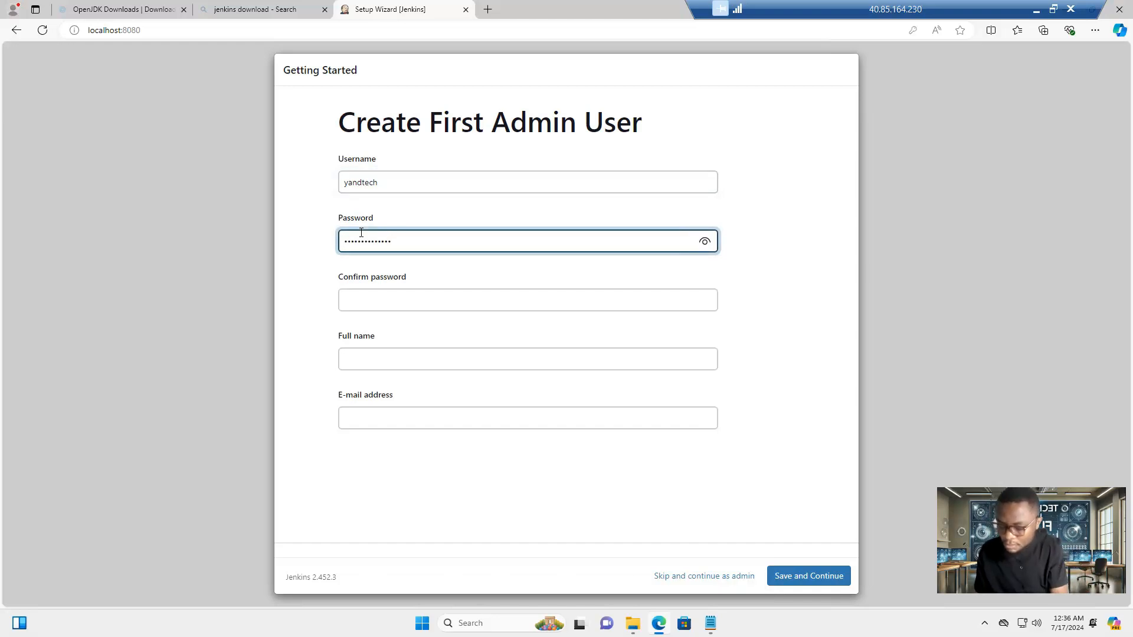
key("Tab")
key("ctrl+v")
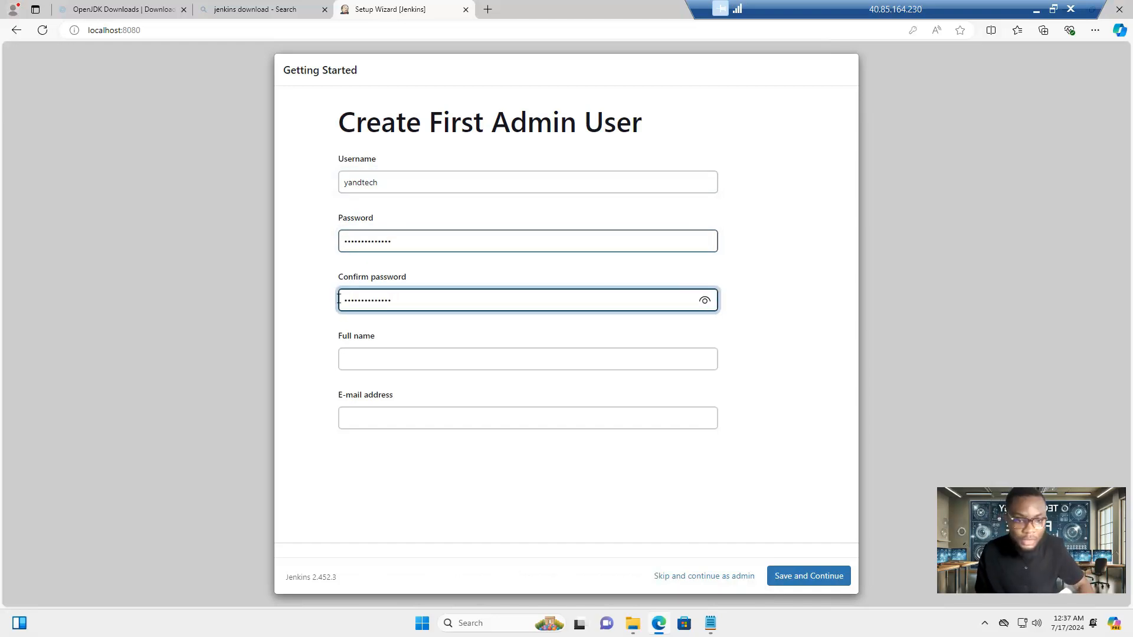
- Fill in the admin's full name and e-mail address, then save the new user
left_click(353, 359)
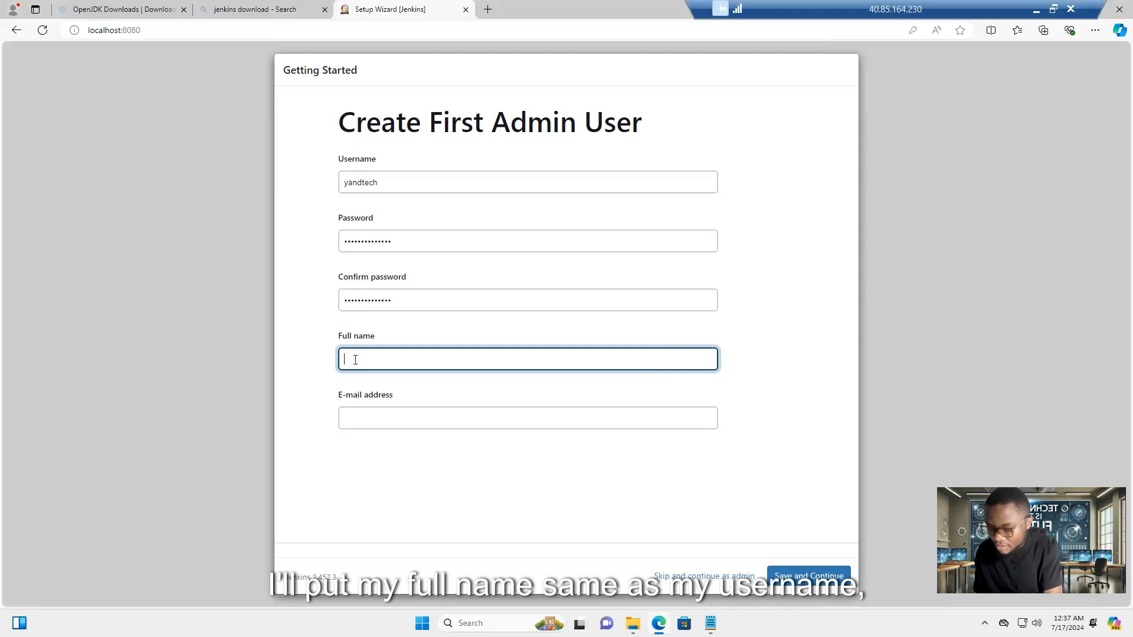
type("yan")
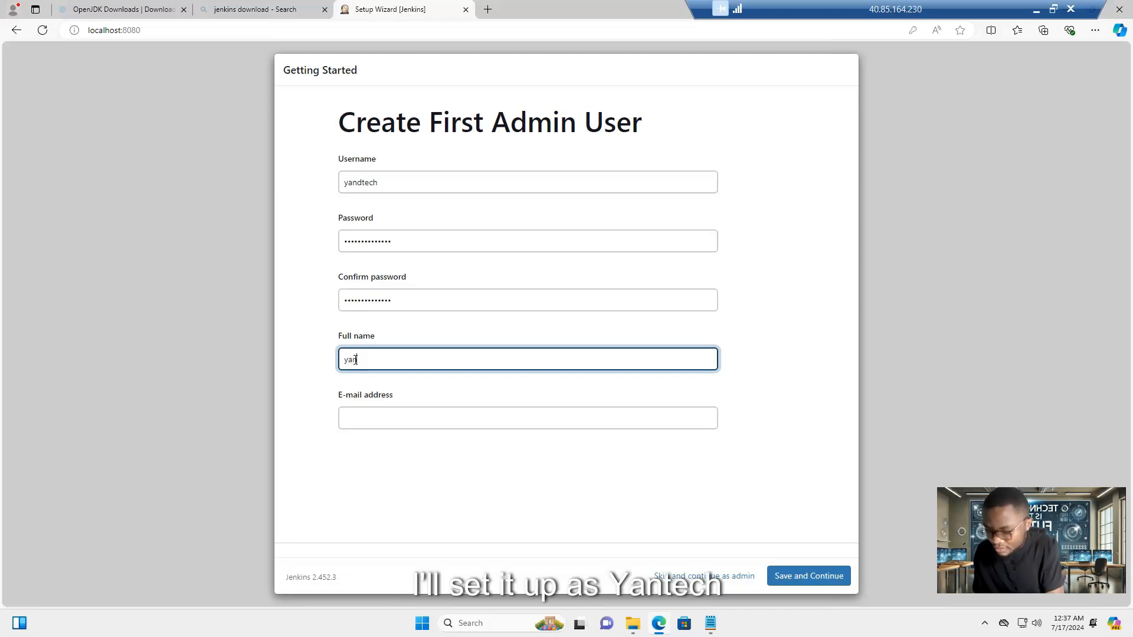
type("dtech")
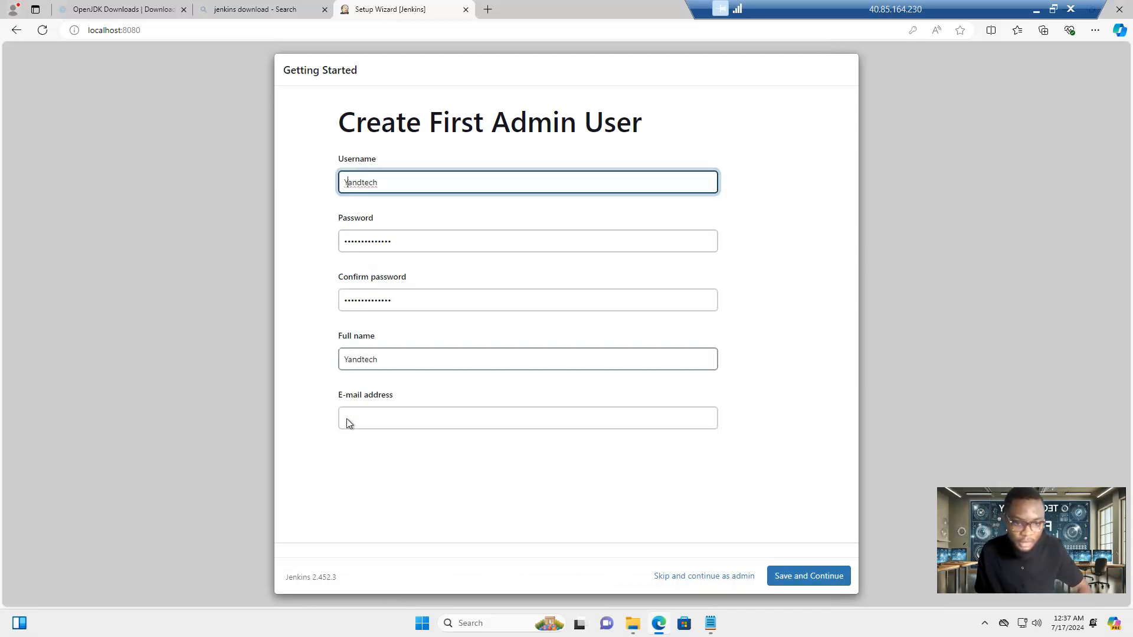
left_click(354, 411)
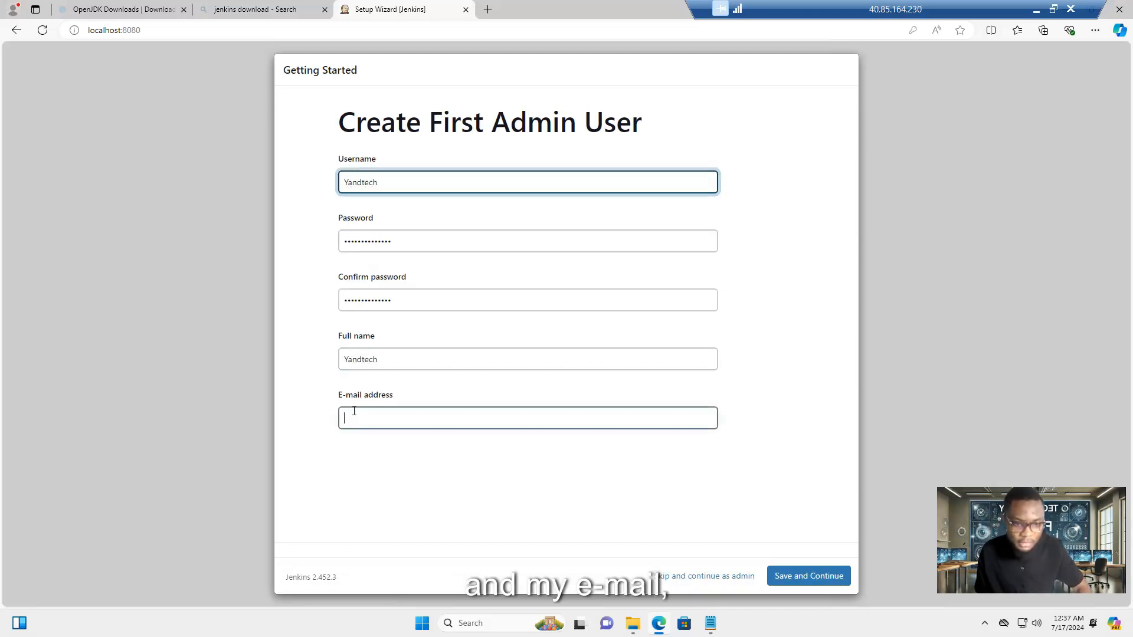
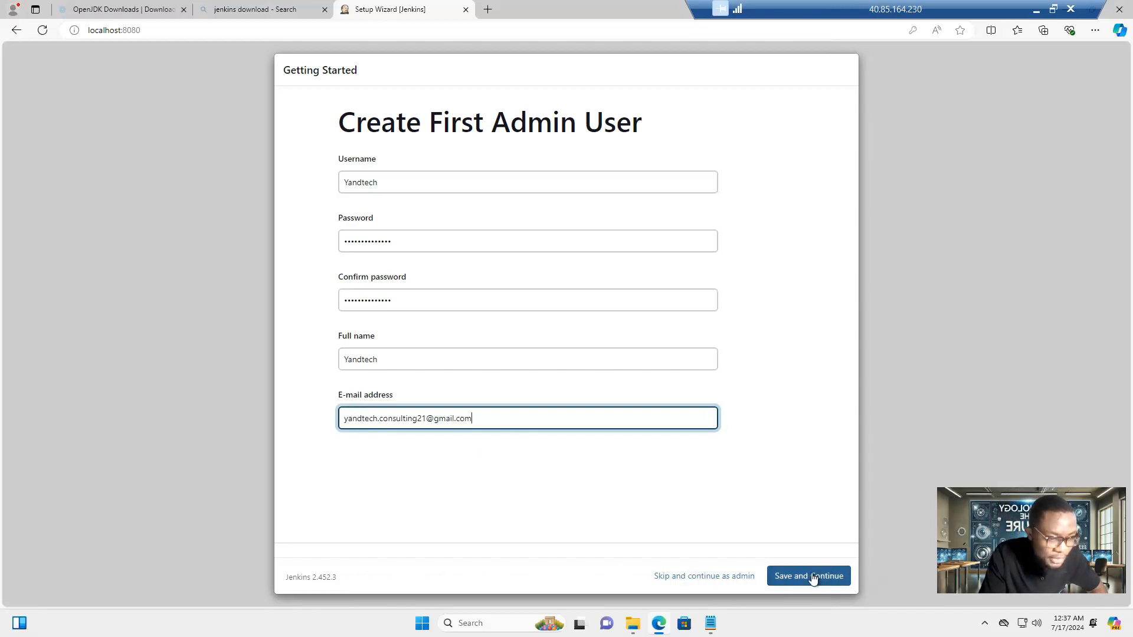
left_click(787, 579)
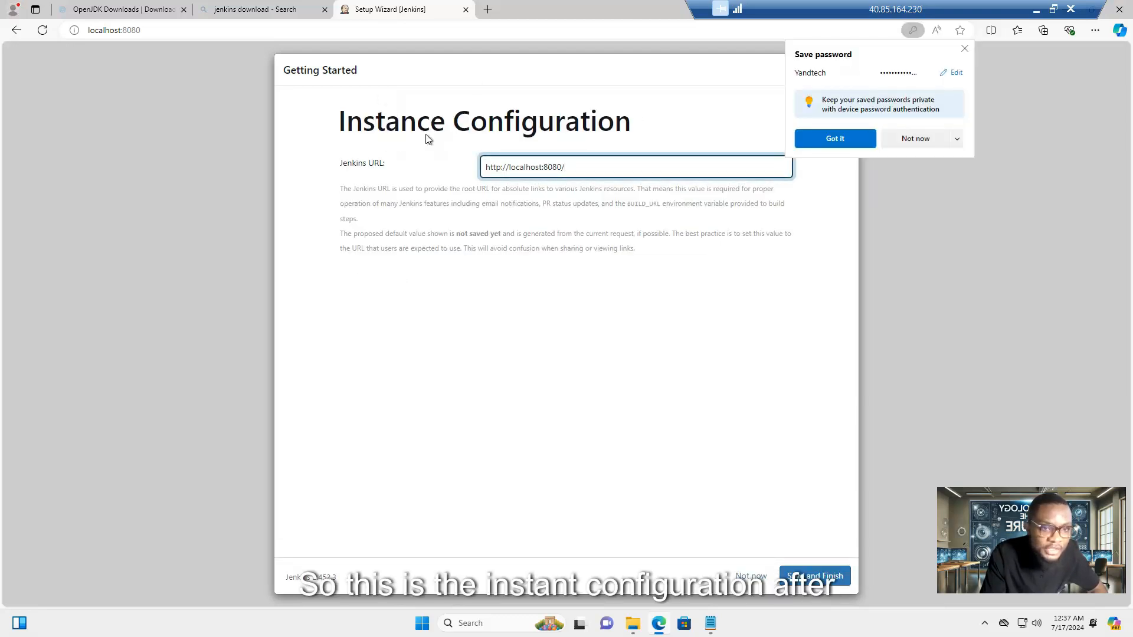
left_click(965, 50)
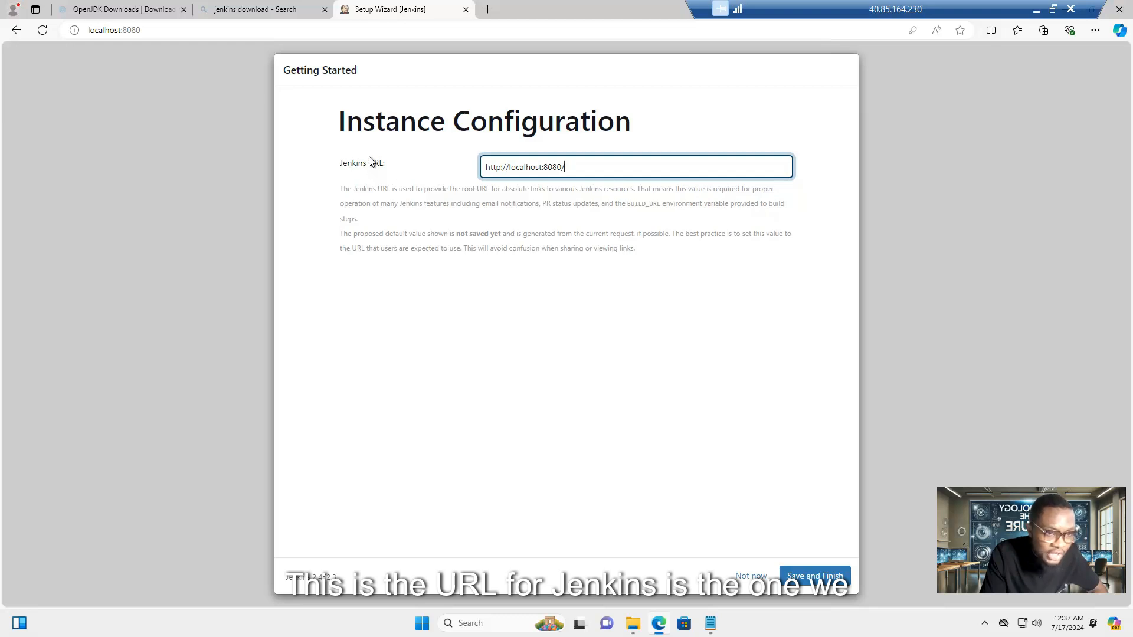
left_click(807, 575)
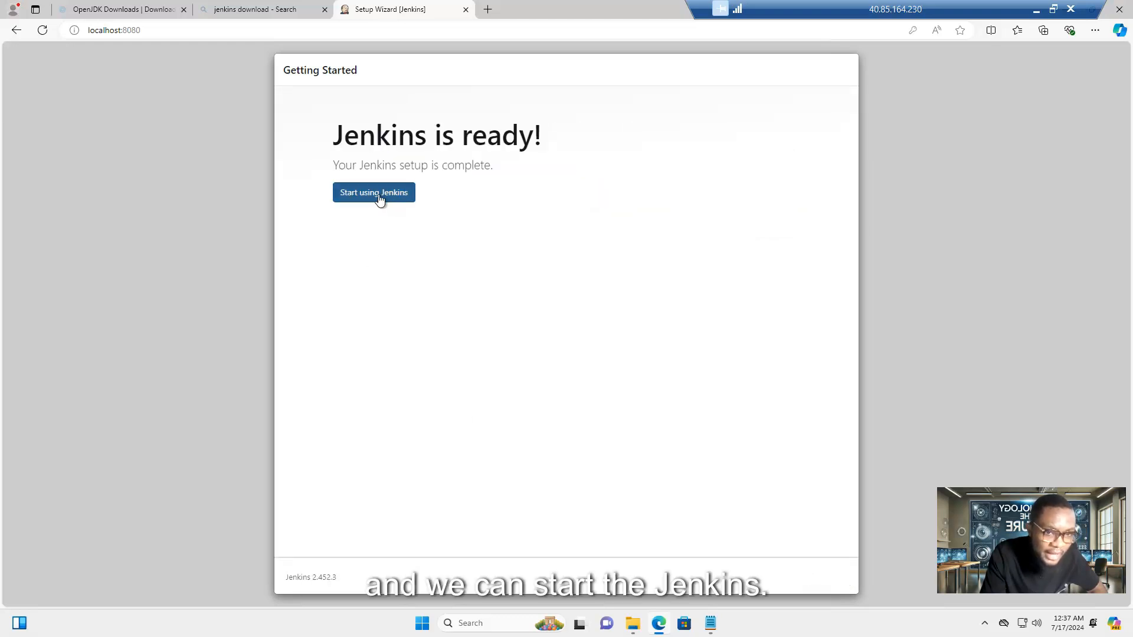
left_click(364, 196)
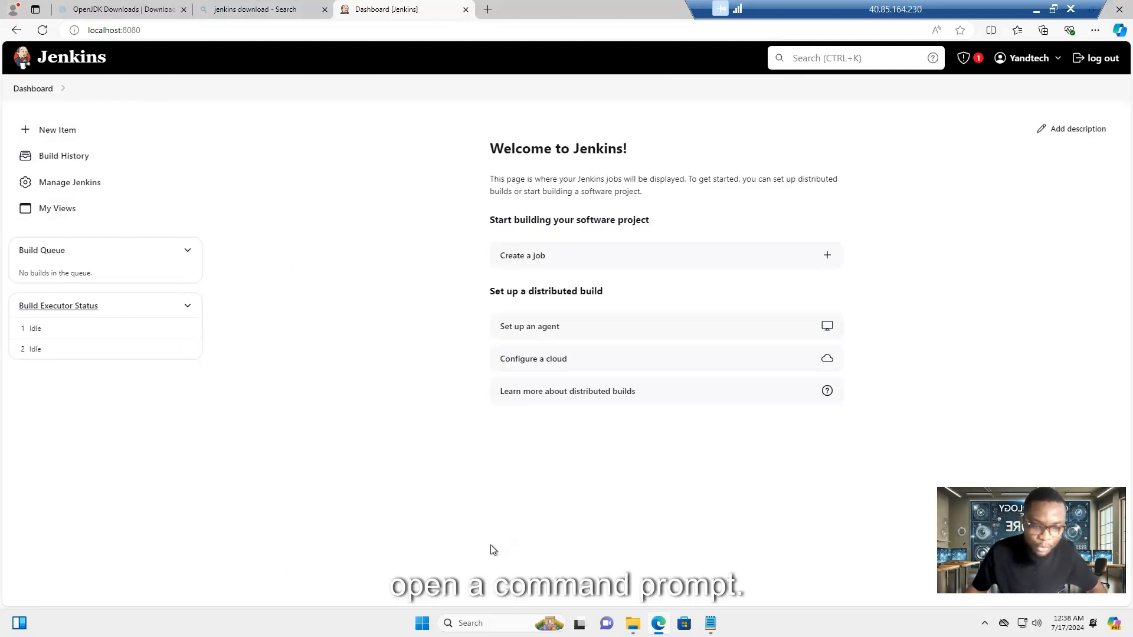
- Open Command Prompt via the Run box and run ipconfig /all
key("super+r")
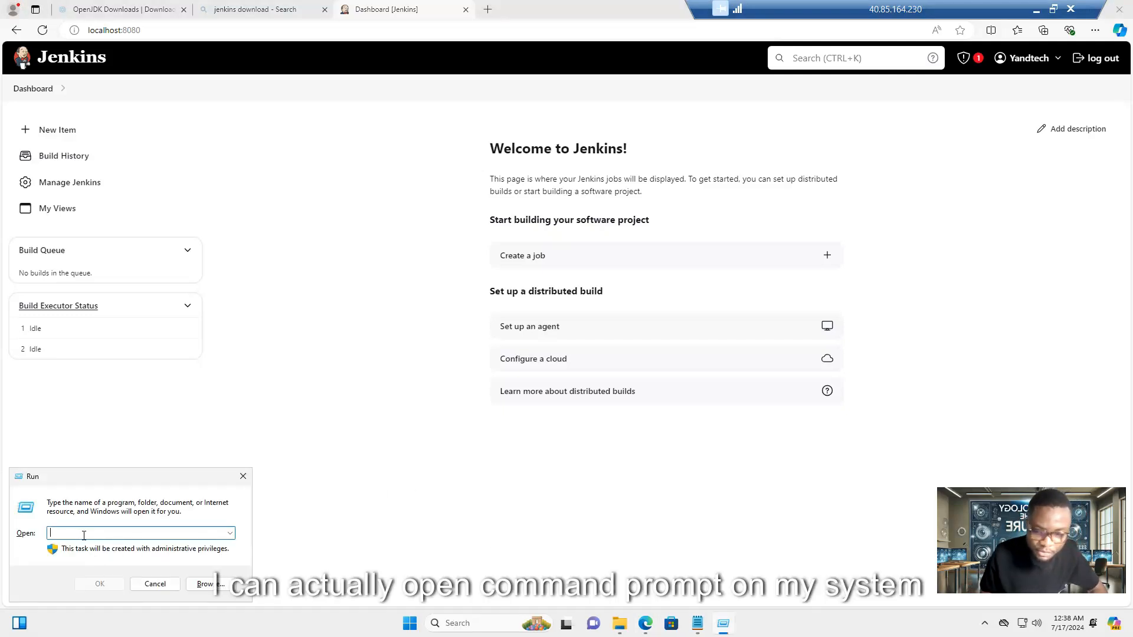
type("cmd")
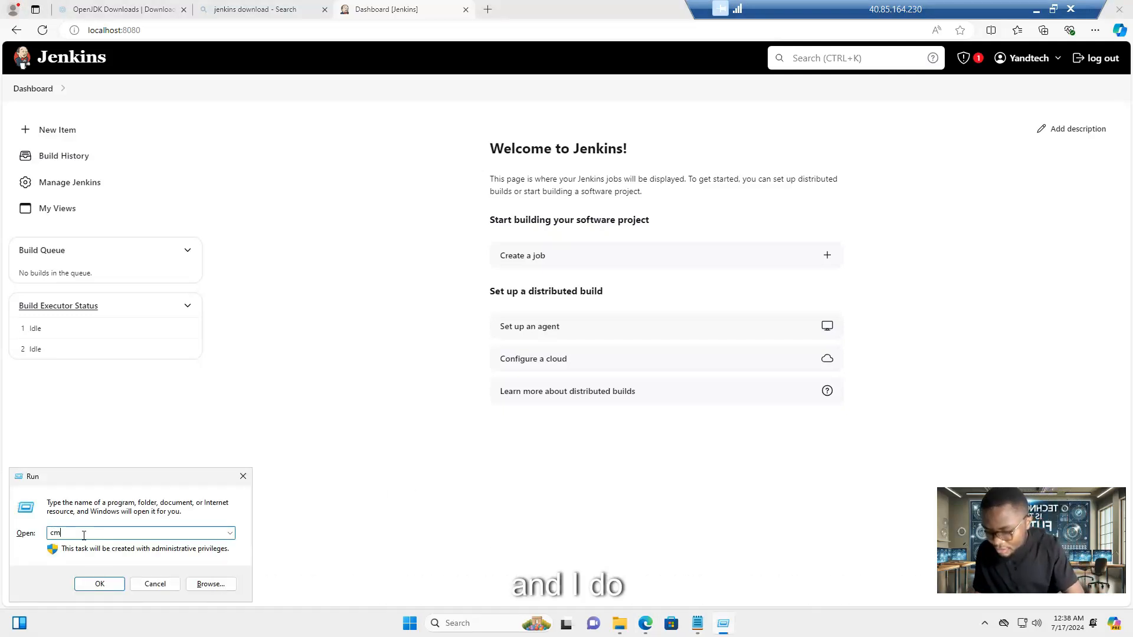
key("Return")
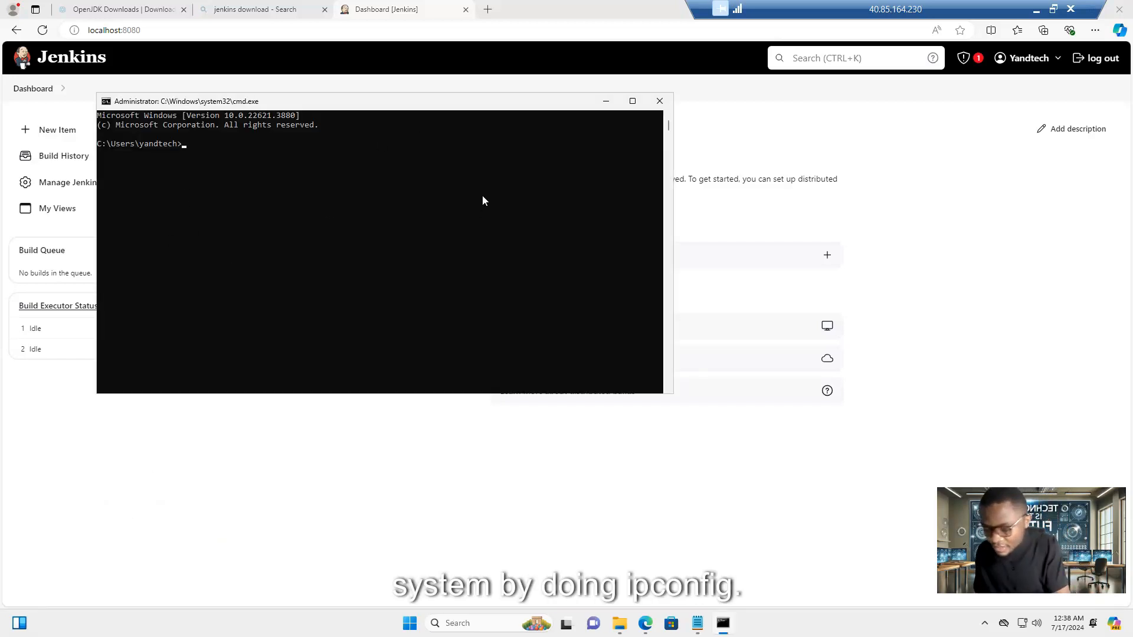
type("nfig /a;ll")
key("Return")
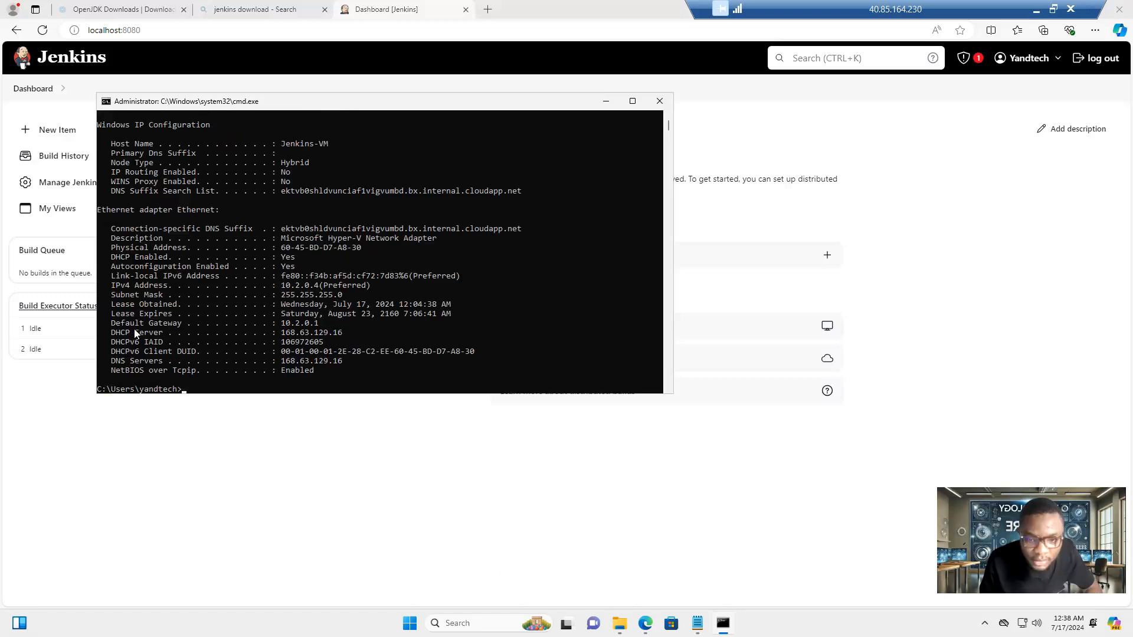
- Copy the IPv4 address 10.2.0.4 from the output and open a new Edge tab
left_click(139, 287)
left_click_drag(280, 288, 317, 288)
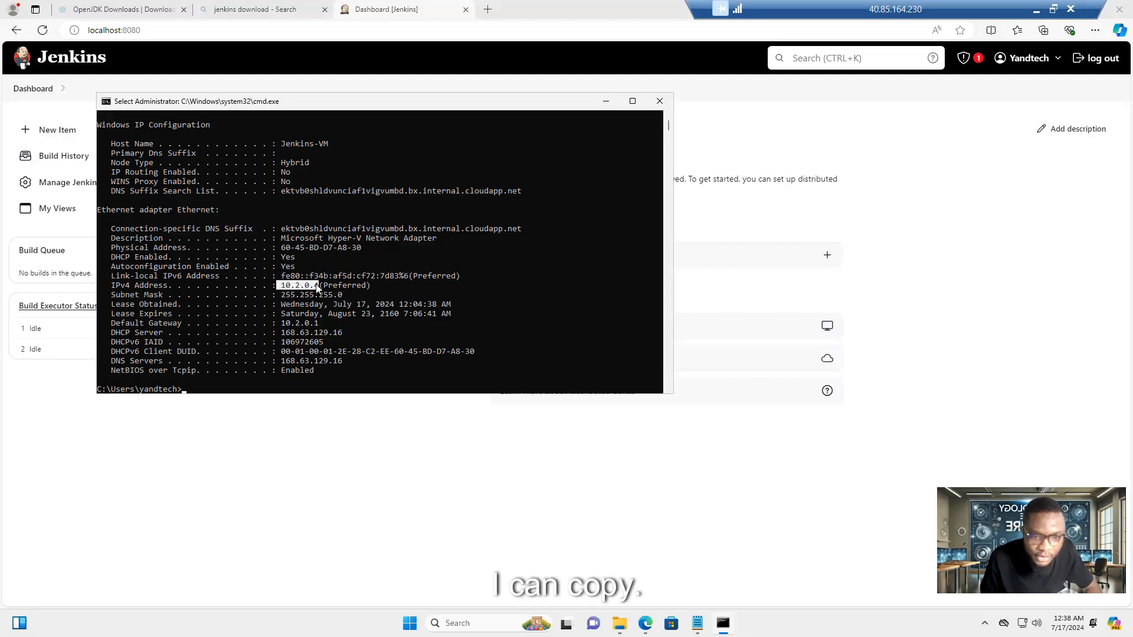
key("ctrl+c")
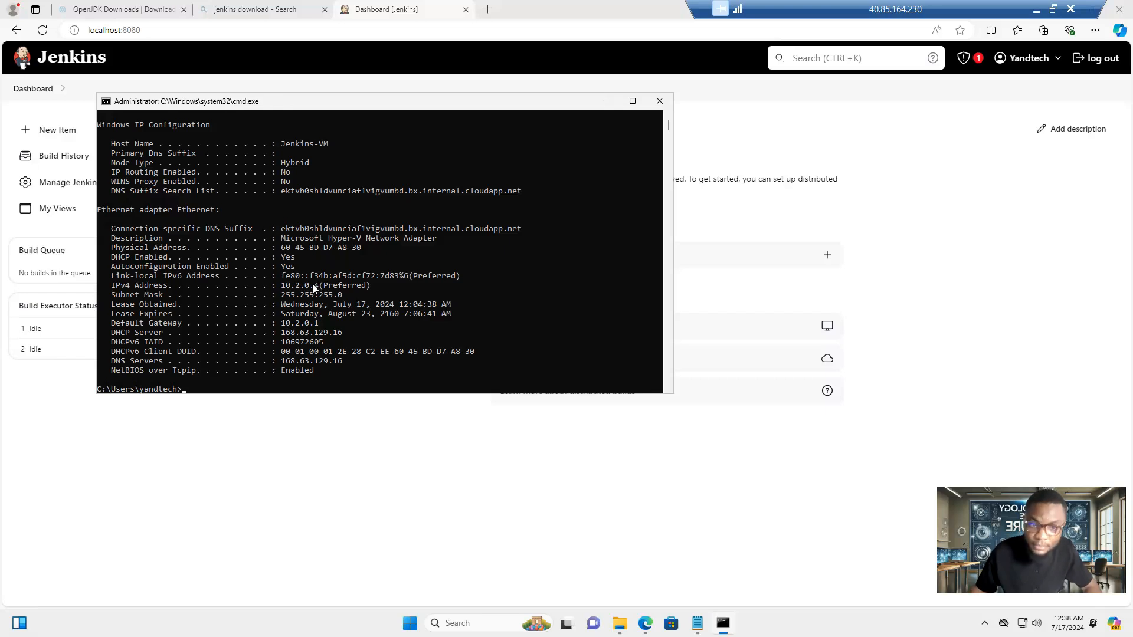
left_click(488, 10)
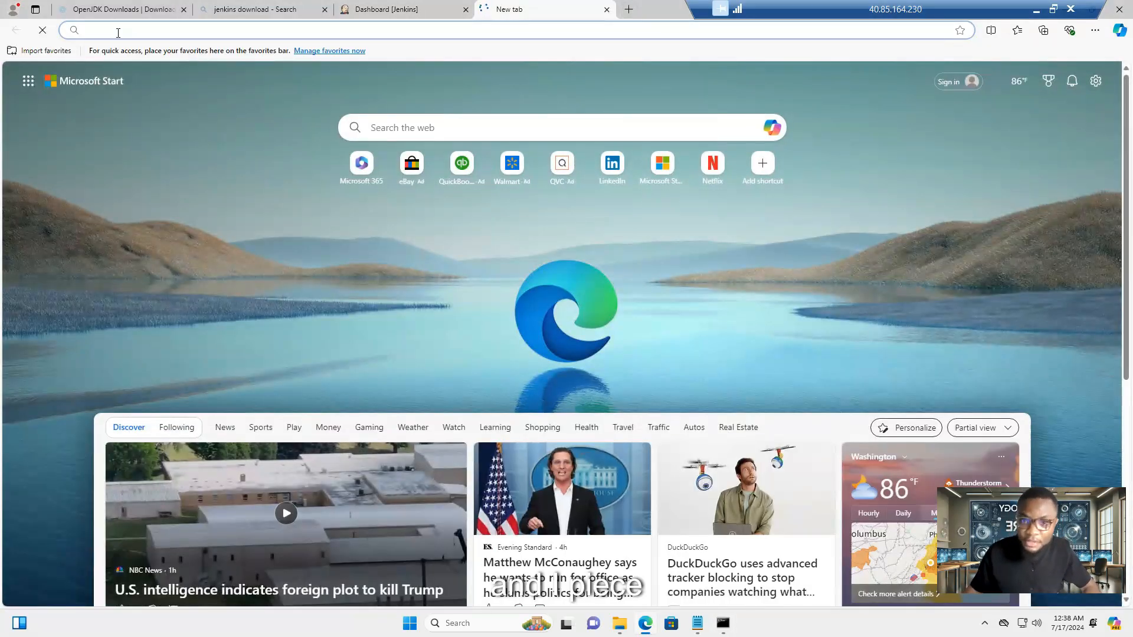
- Navigate the new tab to Jenkins at 10.2.0.4:8080
key("ctrl+v")
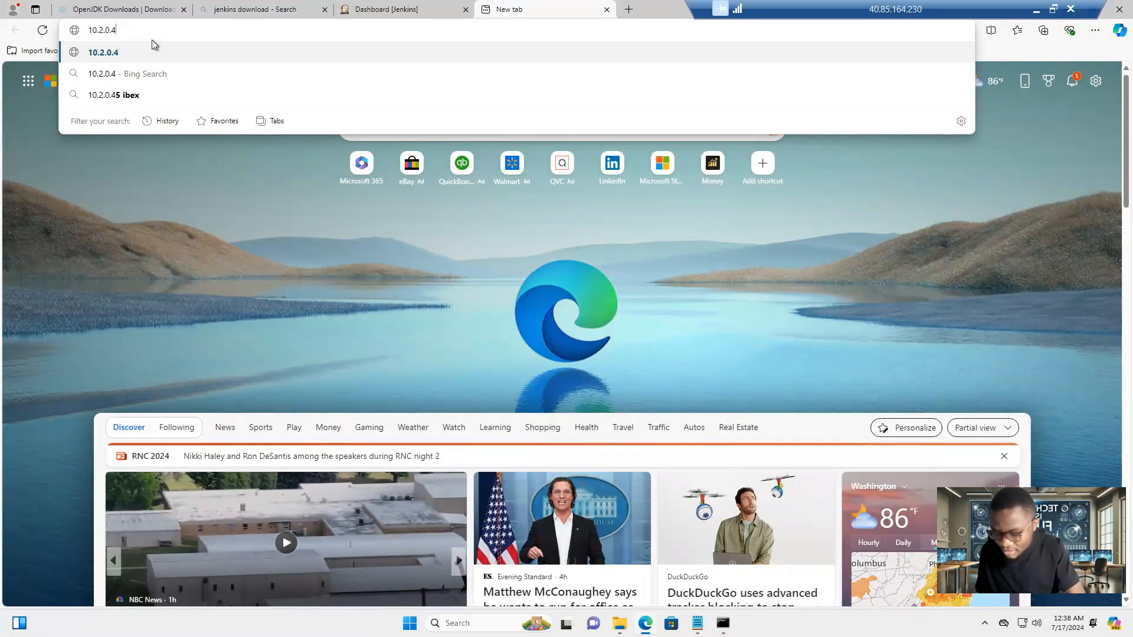
type(":8080")
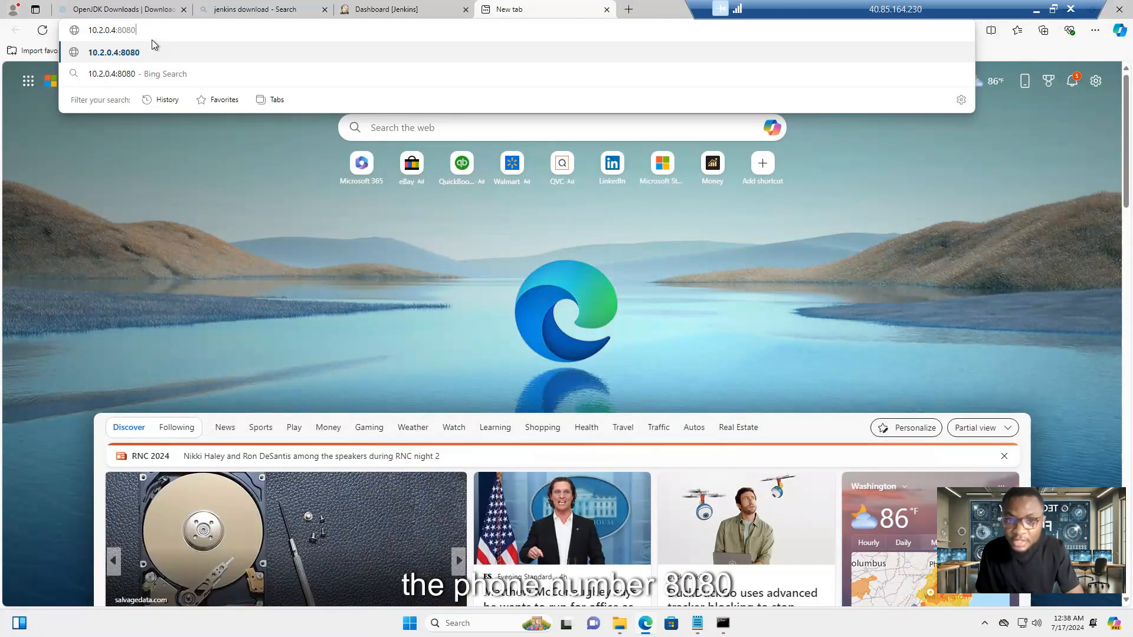
key("Return")
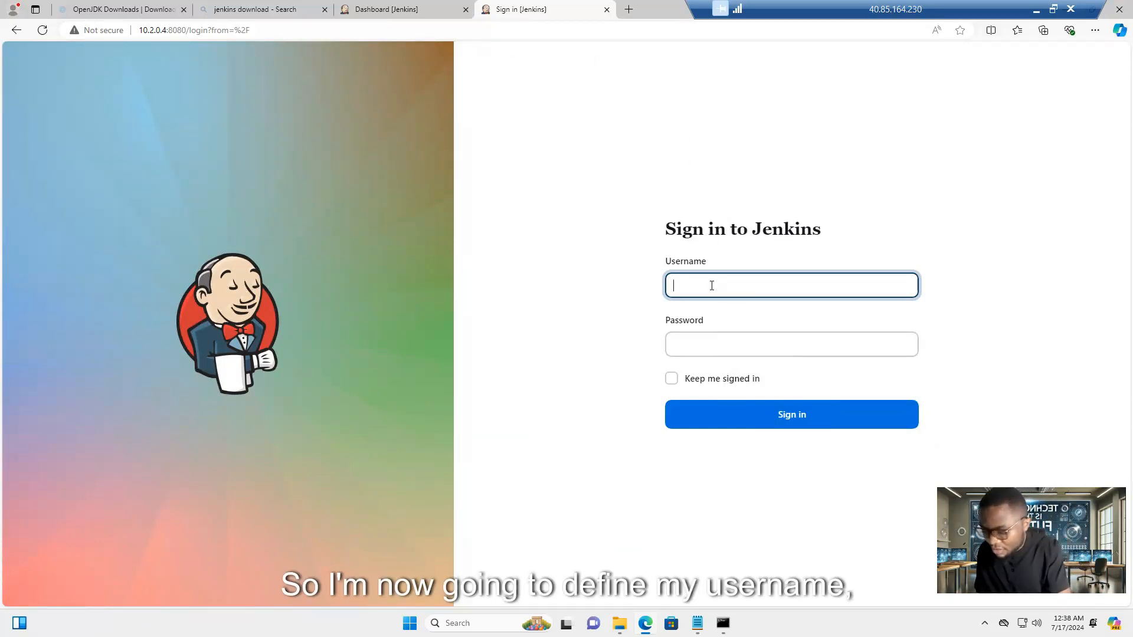
- Sign in with the admin credentials and decline saving the password
type("andtec")
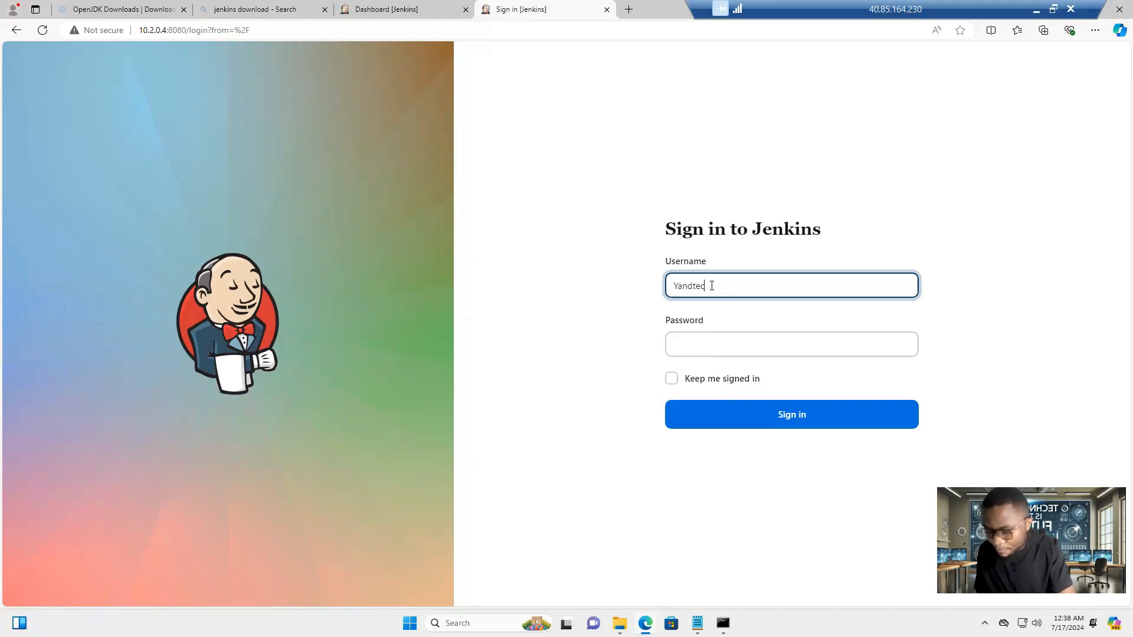
key("Tab")
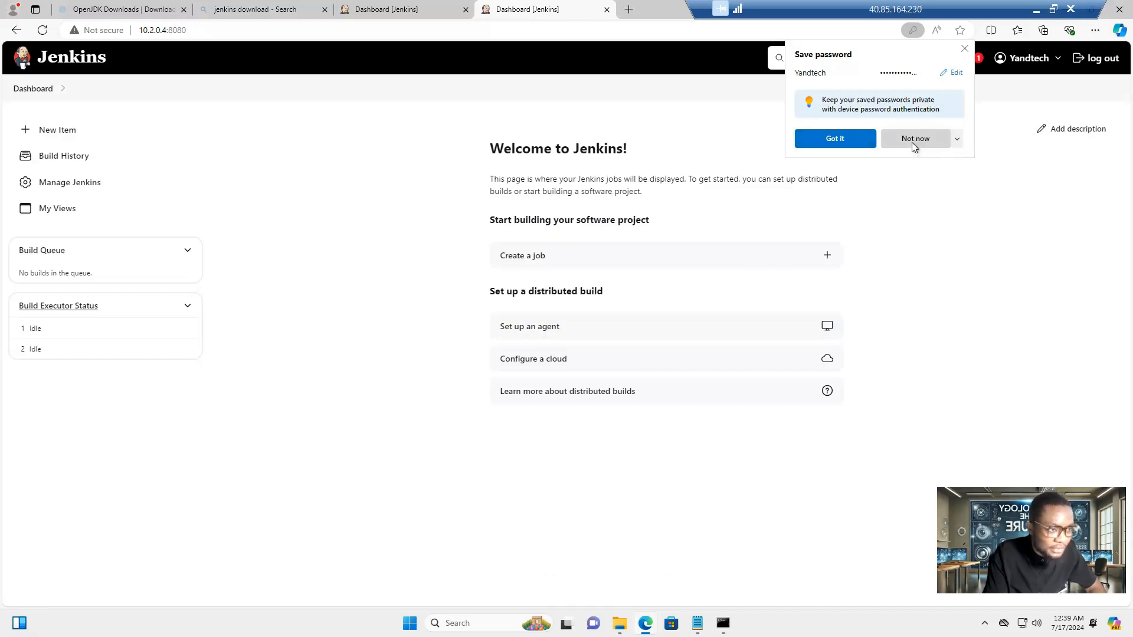
left_click(913, 142)
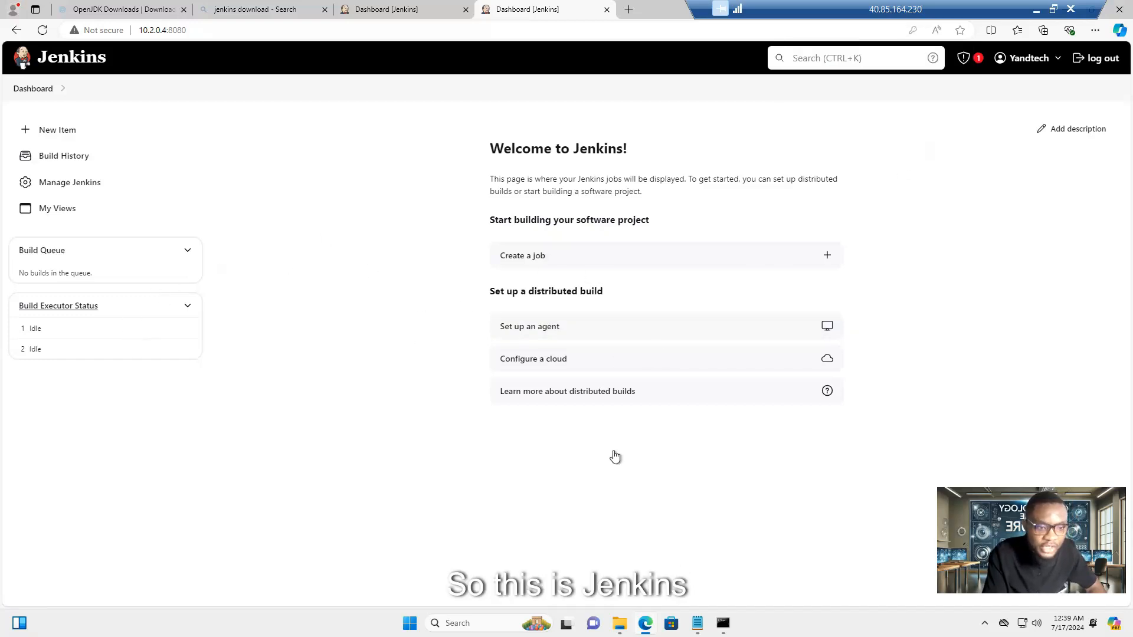